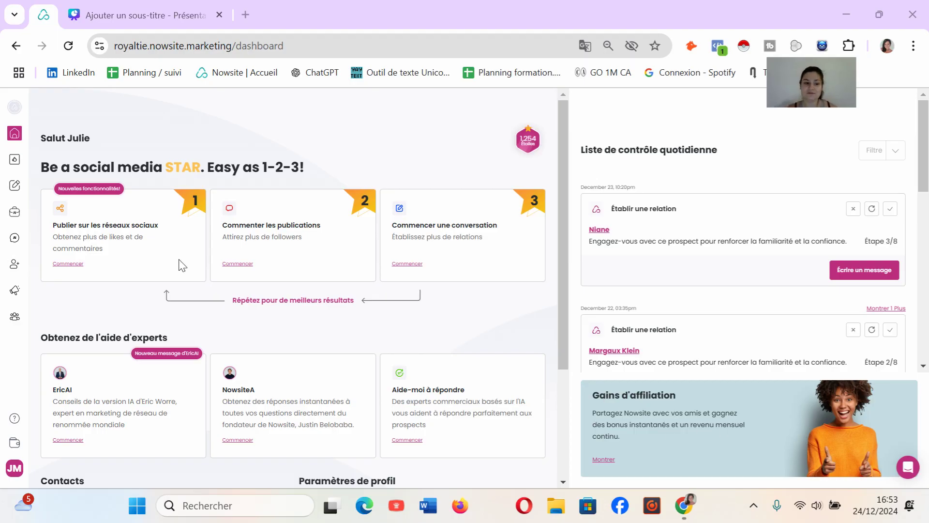
Open the Formation Gratuite Accès website from the marketing websites and examine its landing page down to the email sign-up form.
mouse_move(22, 302)
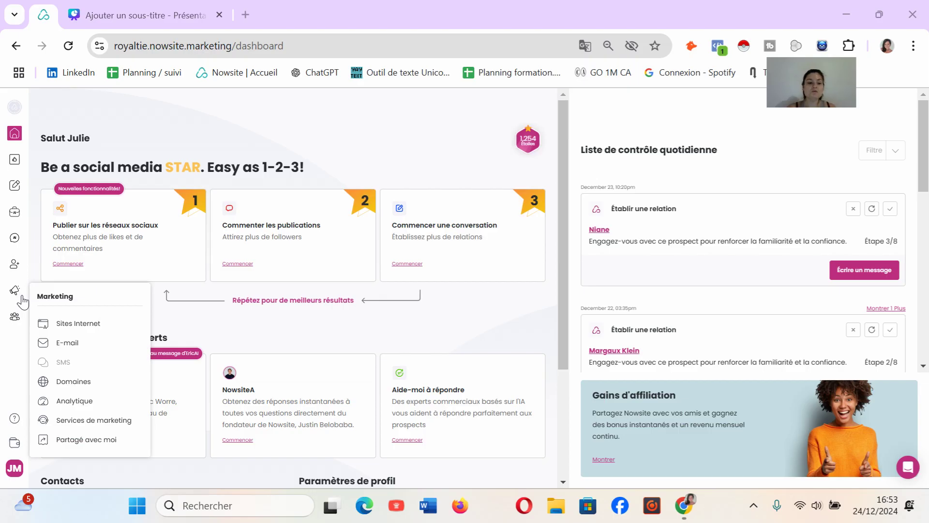
left_click(77, 331)
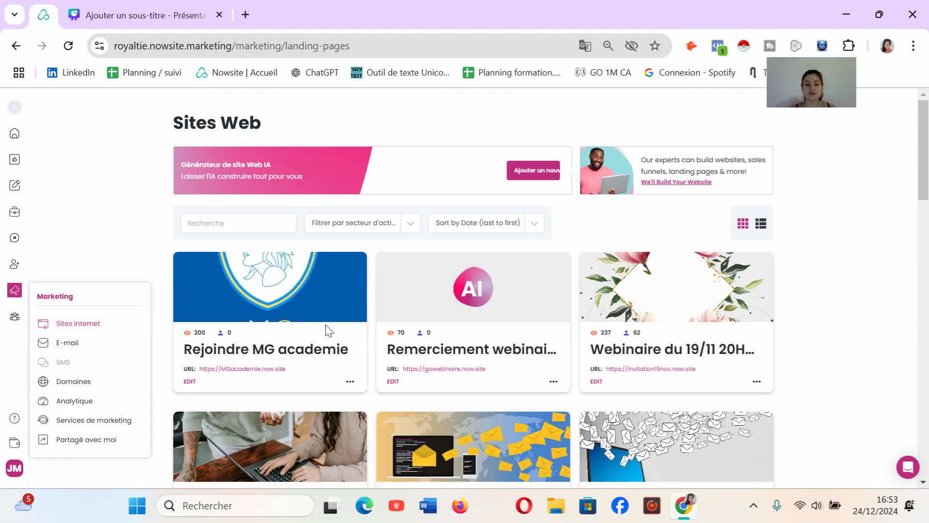
scroll(327, 330, "down", 3)
left_click(192, 308)
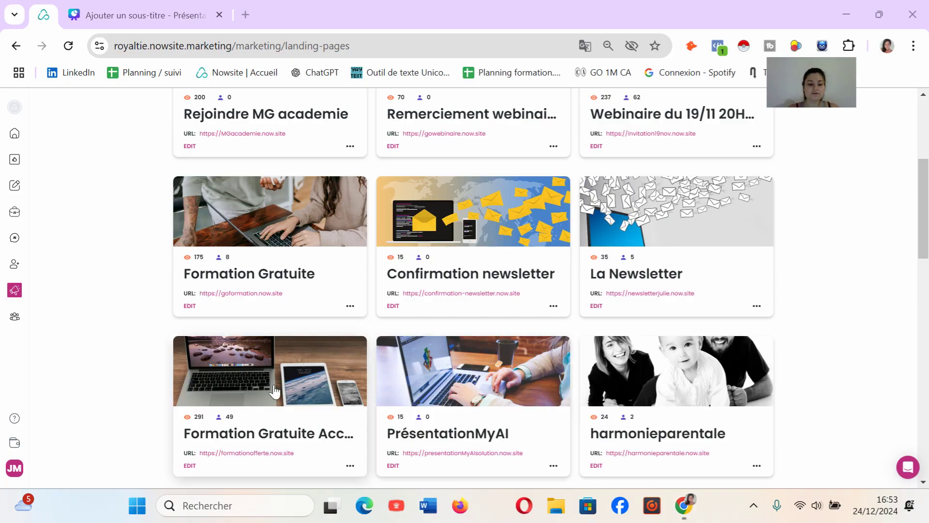
left_click(257, 381)
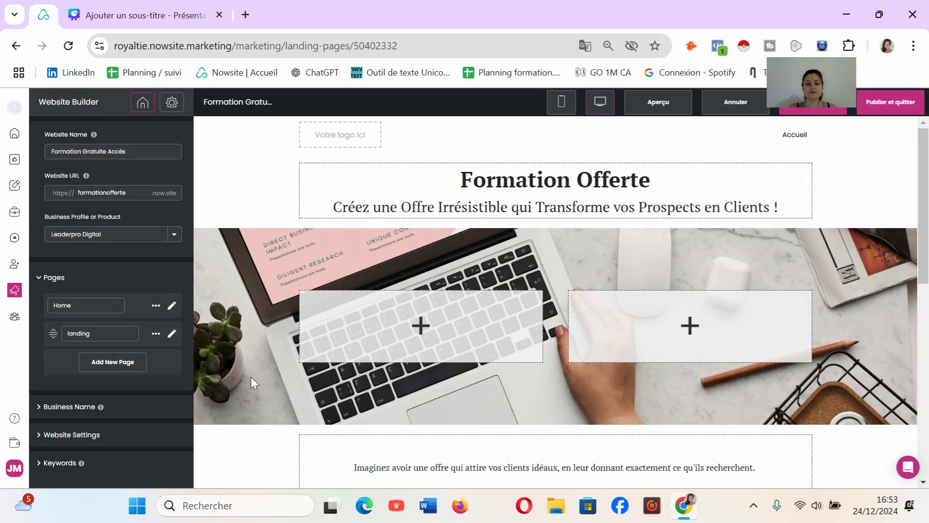
scroll(251, 377, "down", 1)
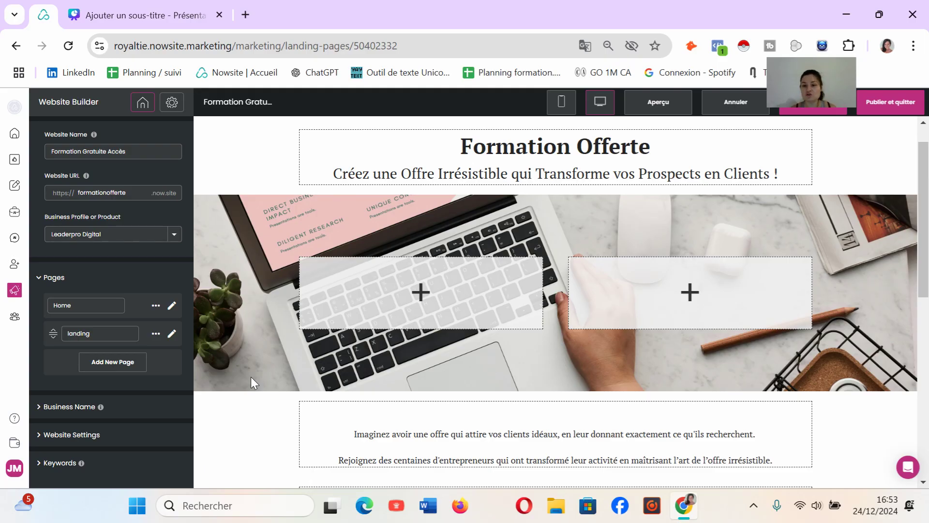
scroll(251, 377, "down", 5)
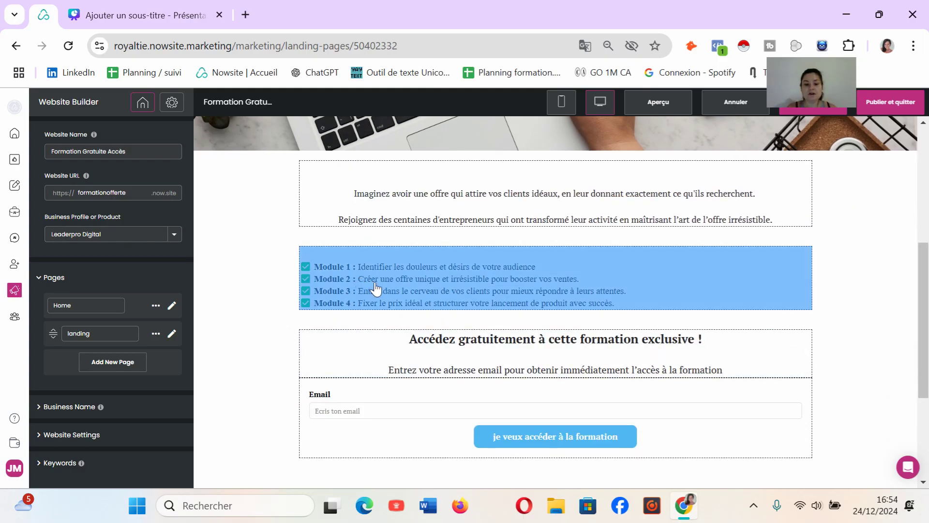
scroll(379, 290, "down", 2)
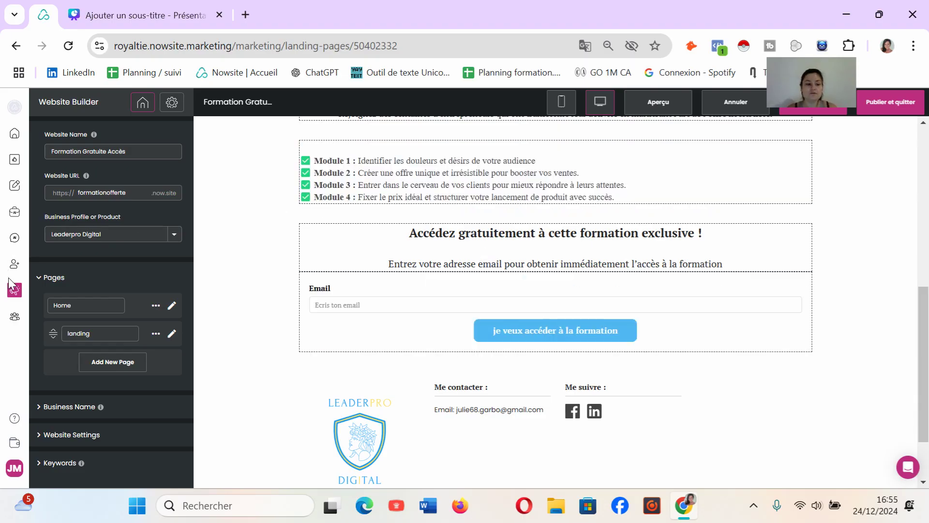
Return to the list of websites and start creating a new AI website.
mouse_move(16, 296)
left_click(72, 325)
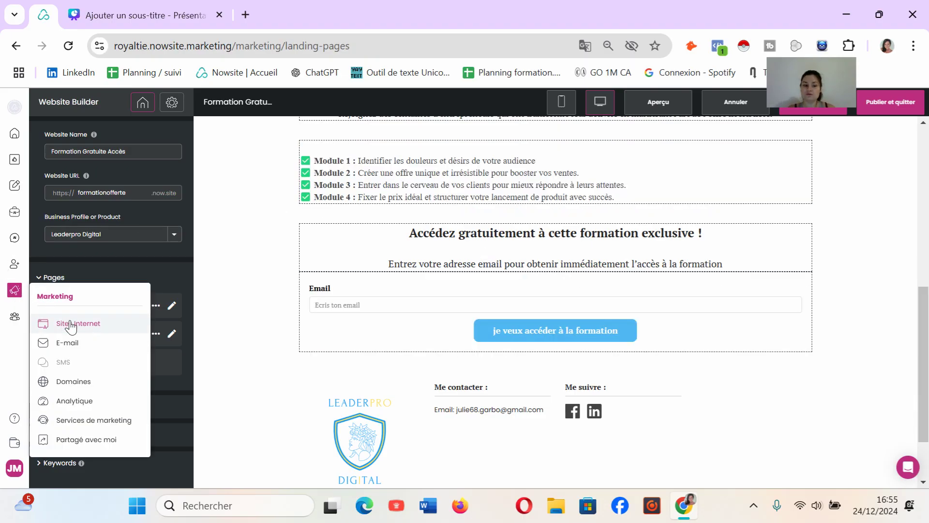
double_click(71, 324)
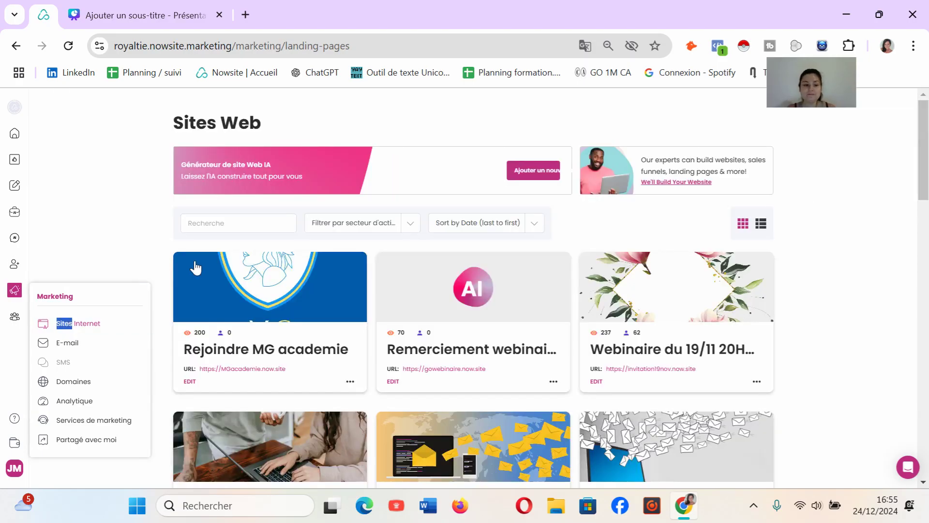
left_click(542, 180)
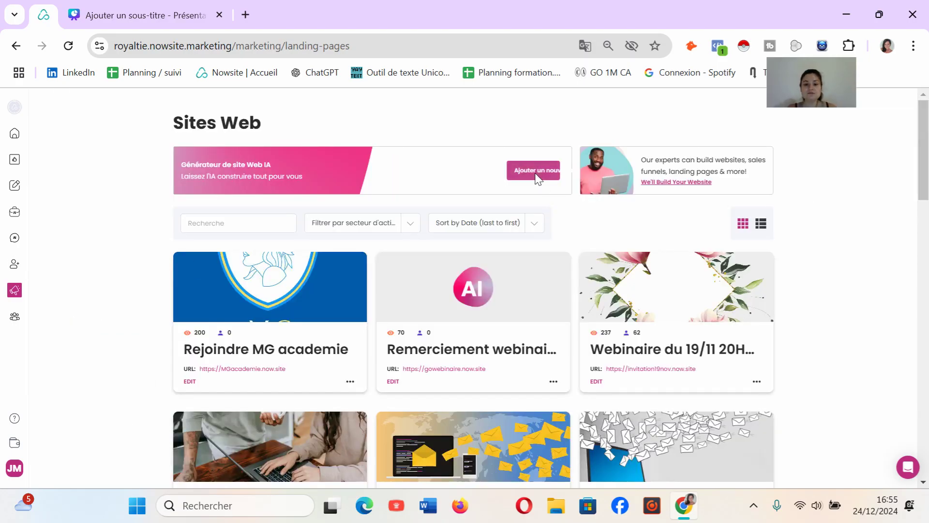
Choose Coach familiale as the business for the new website and name the site "coach test".
left_click(407, 188)
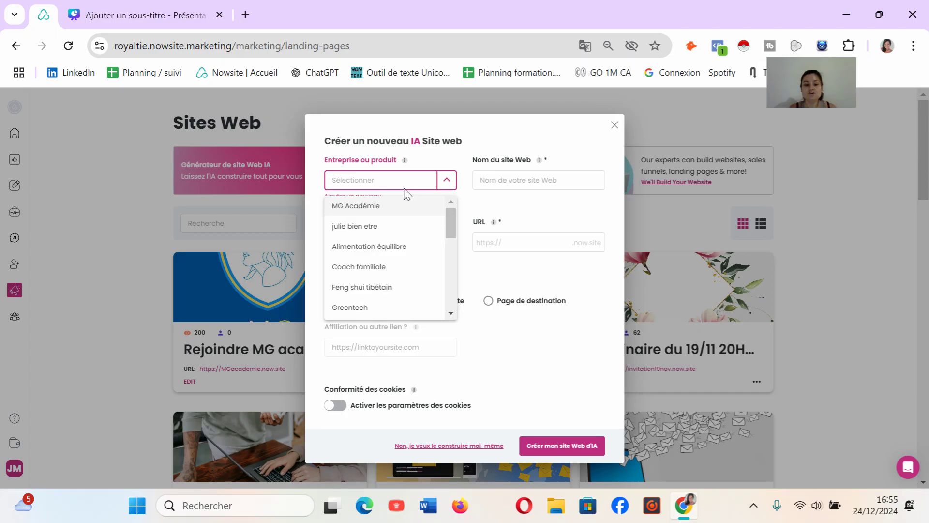
scroll(362, 235, "down", 1)
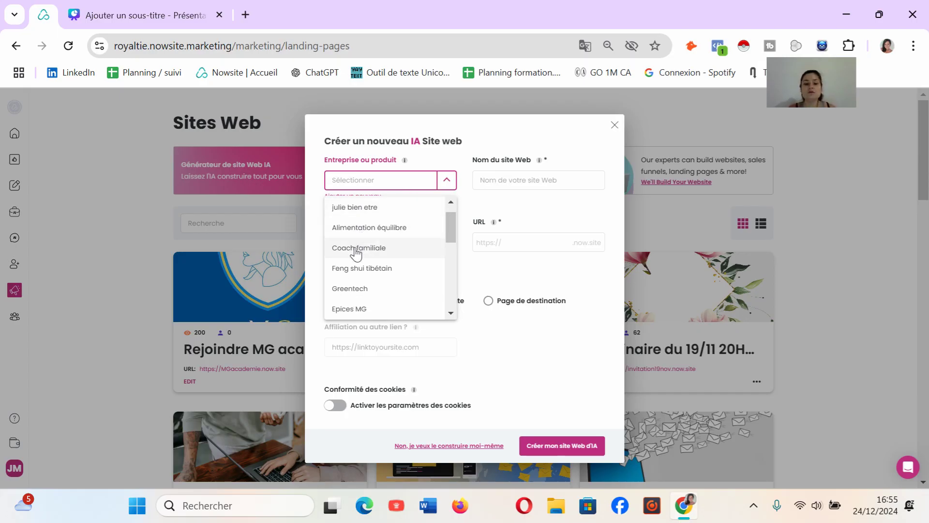
left_click(358, 248)
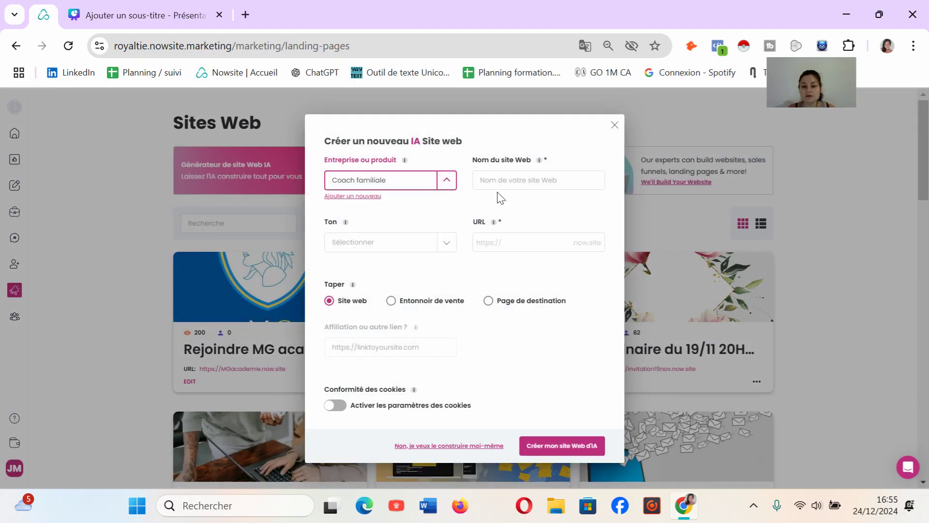
left_click(526, 188)
type("co")
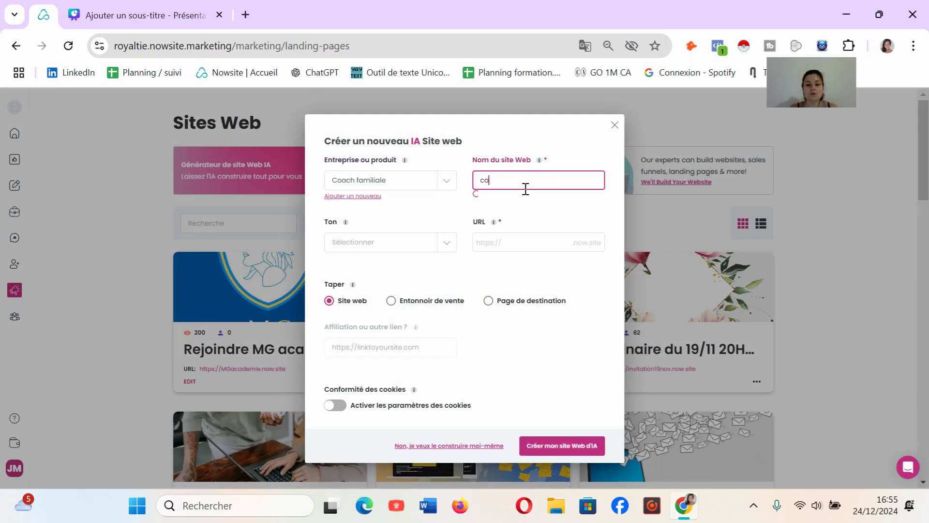
type("ach ")
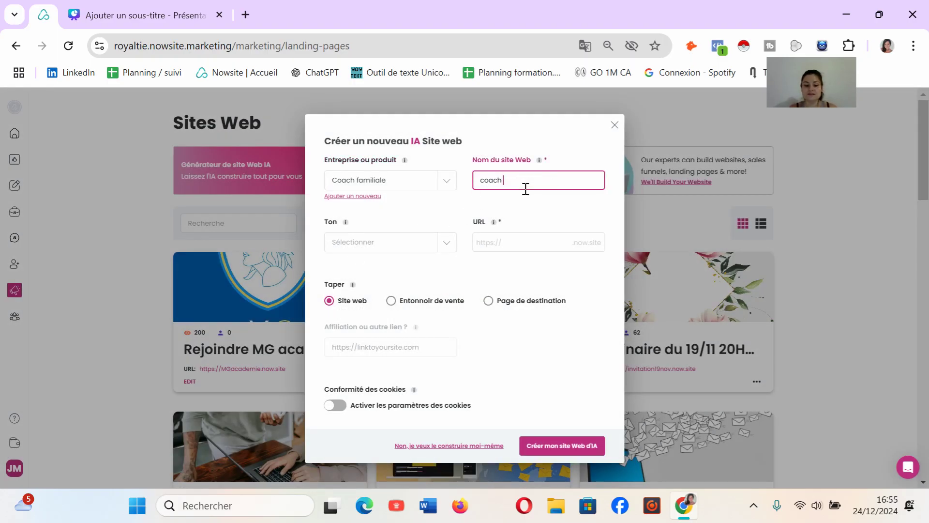
type("test")
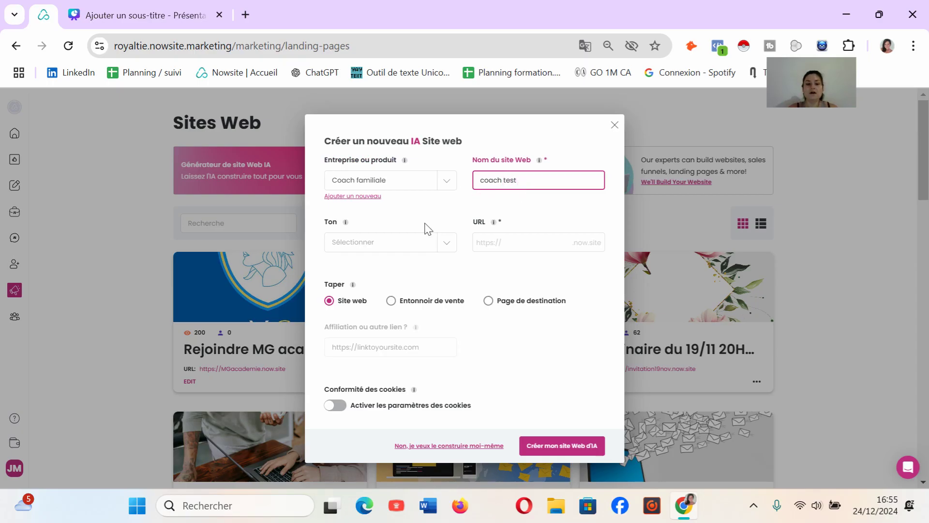
Set the website's tone to Amical, Professionnel and Persuasif.
left_click(399, 244)
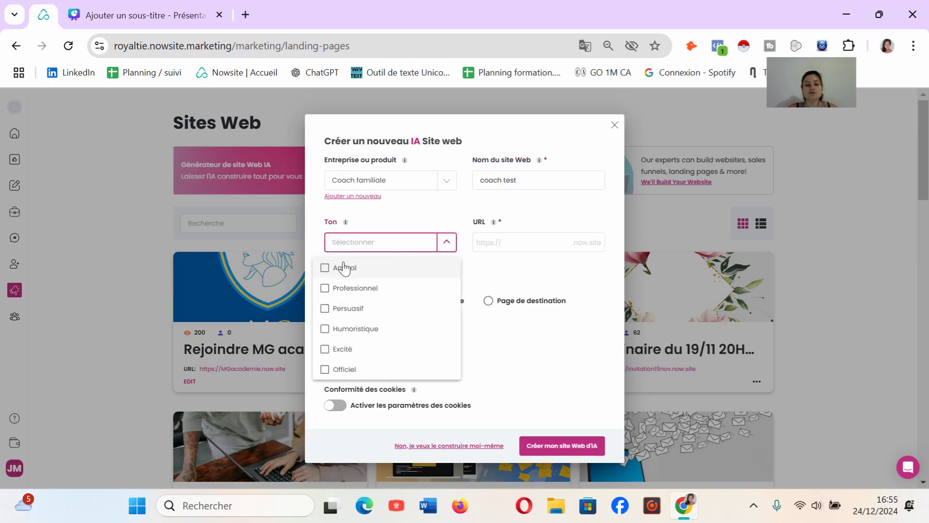
left_click(332, 270)
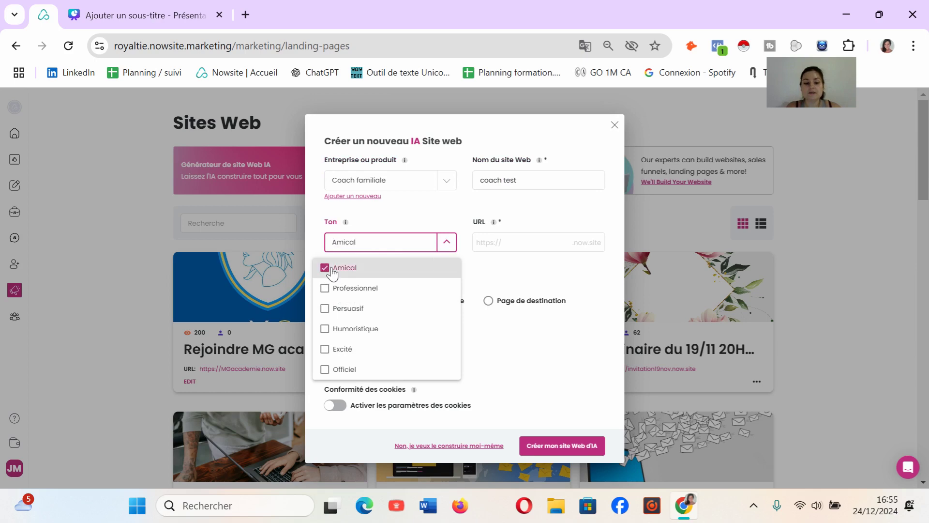
left_click(332, 289)
left_click(332, 310)
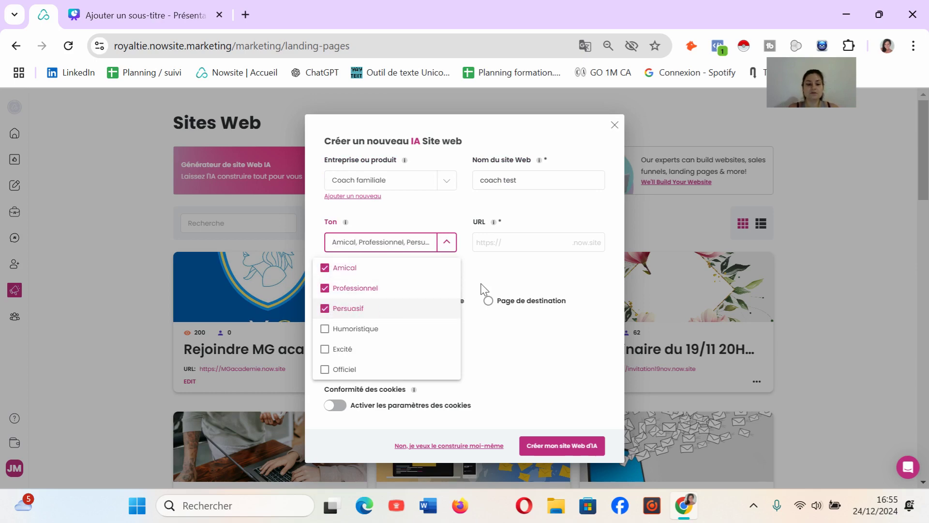
left_click(533, 282)
Set the website type to Entonnoir de vente and enter "coachtest" as its URL.
left_click(542, 249)
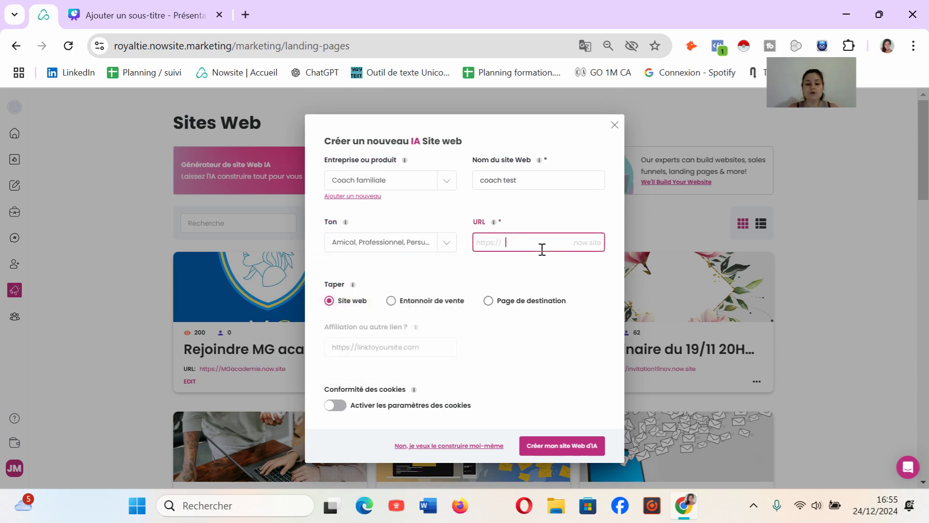
type("coach")
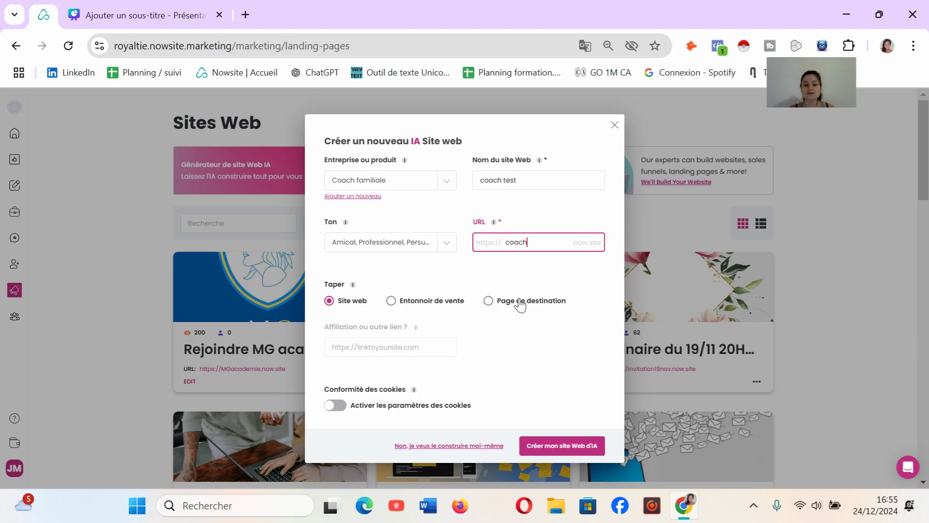
left_click(417, 301)
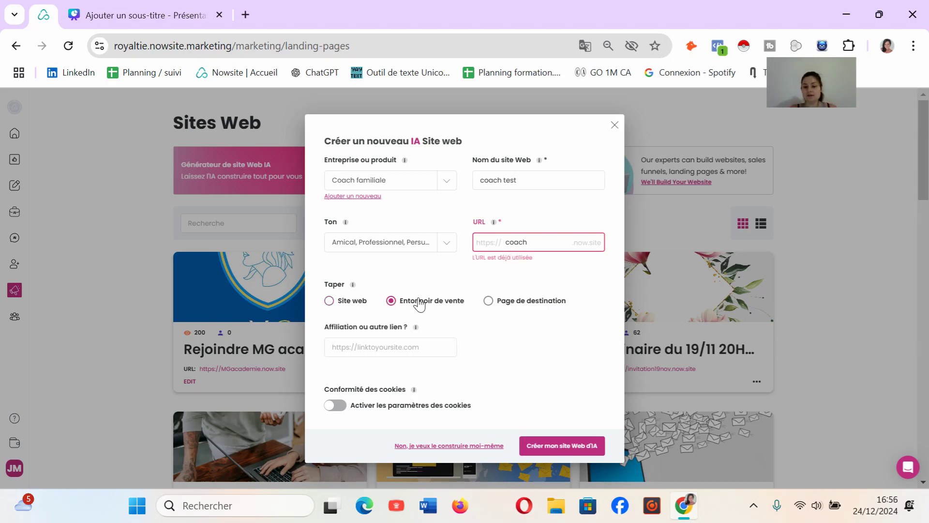
left_click(550, 248)
type("test")
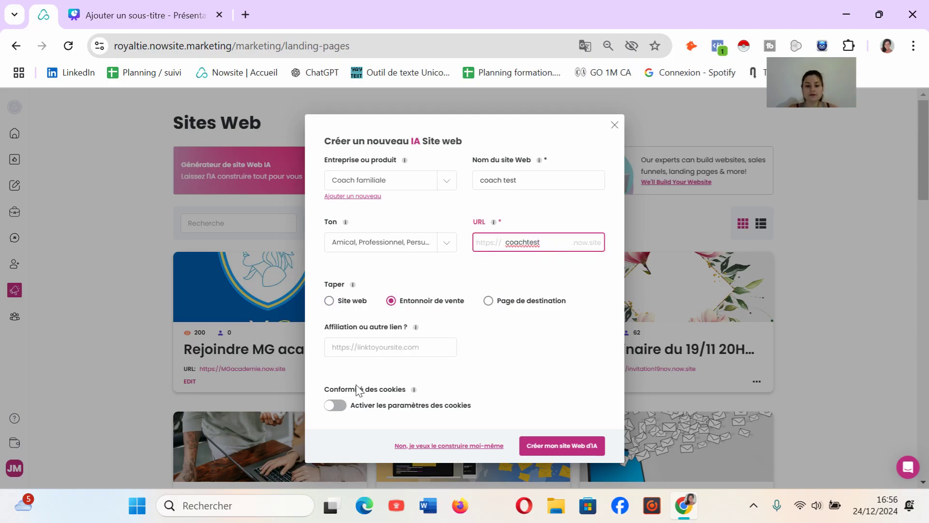
Enable the cookie settings and generate the AI website.
left_click(340, 409)
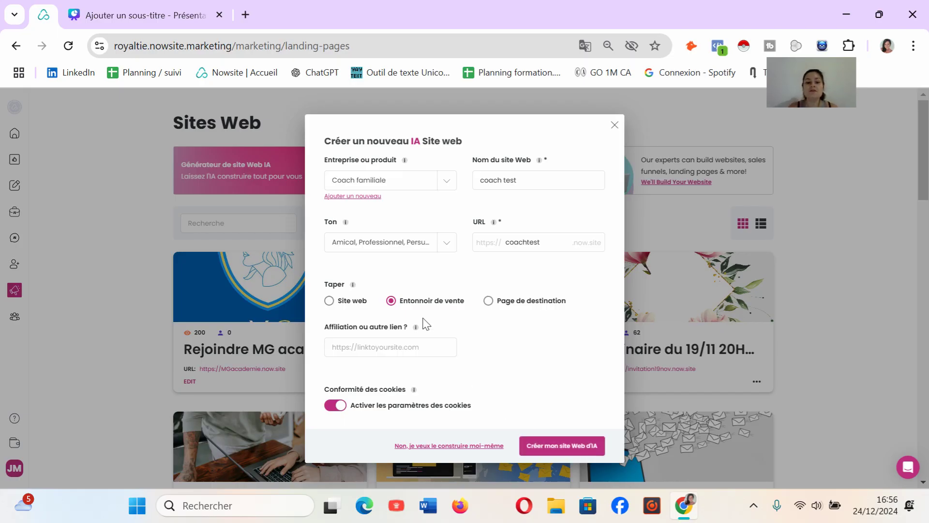
left_click(548, 445)
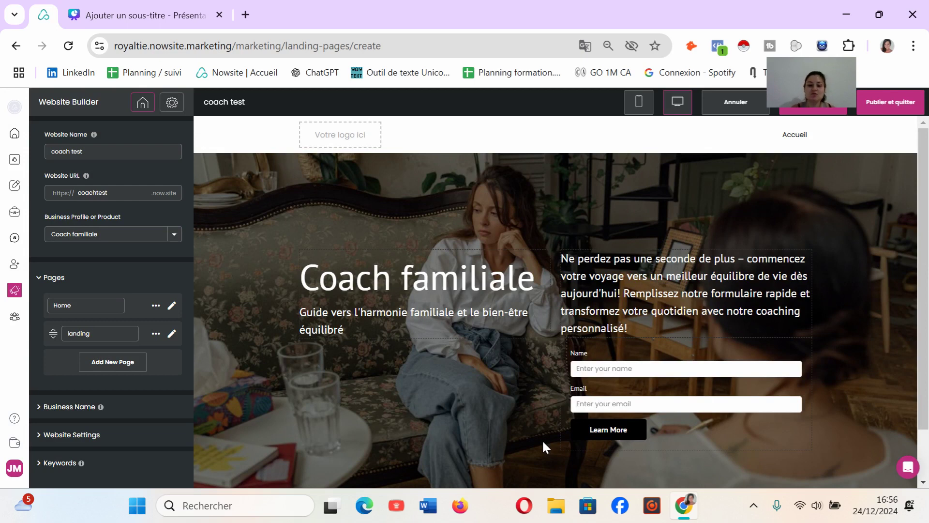
Open the Coach familiale heading block on the generated page for editing.
scroll(509, 423, "down", 1)
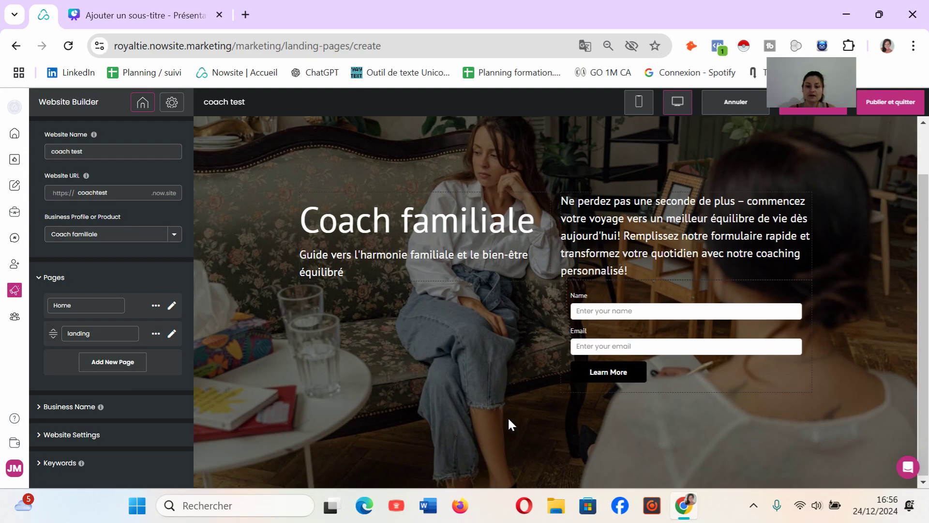
scroll(508, 423, "up", 1)
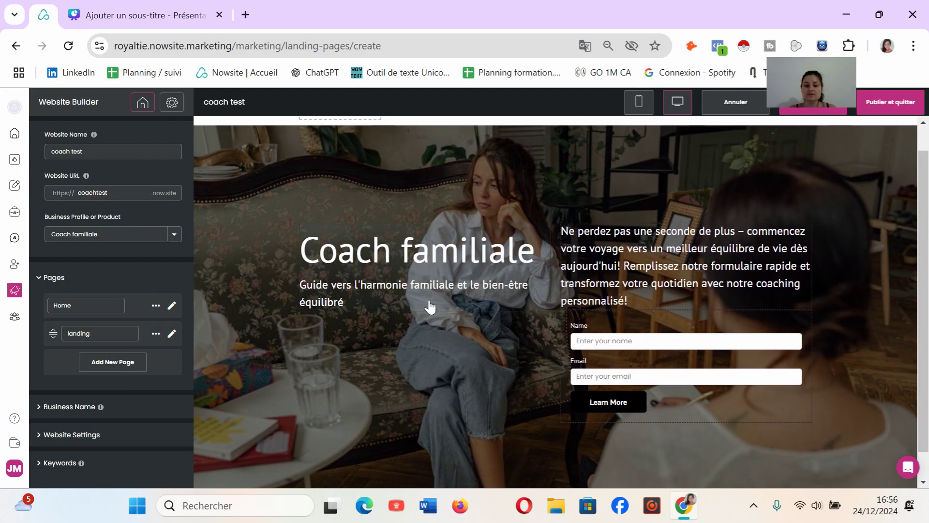
left_click(426, 281)
left_click(426, 281)
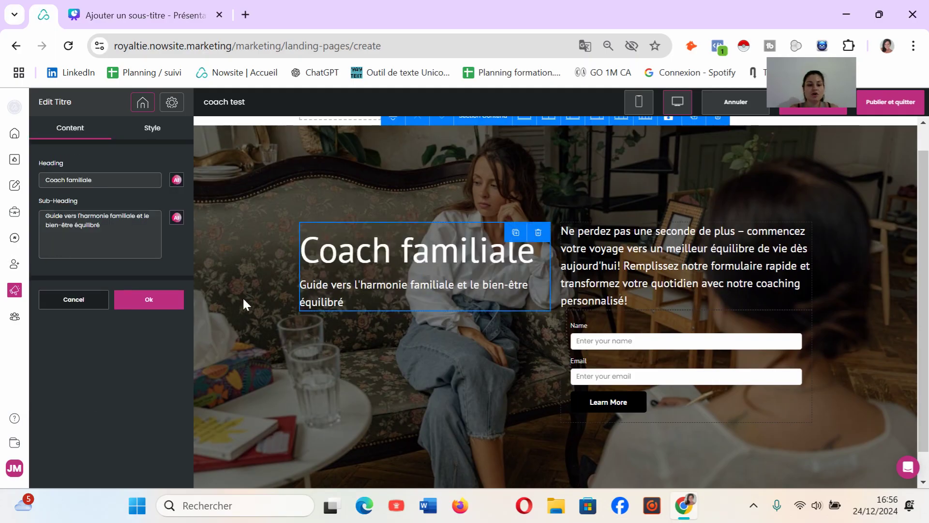
Try adding the filler line "cxwcwxc" under the sub-heading text and delete it again.
left_click(138, 250)
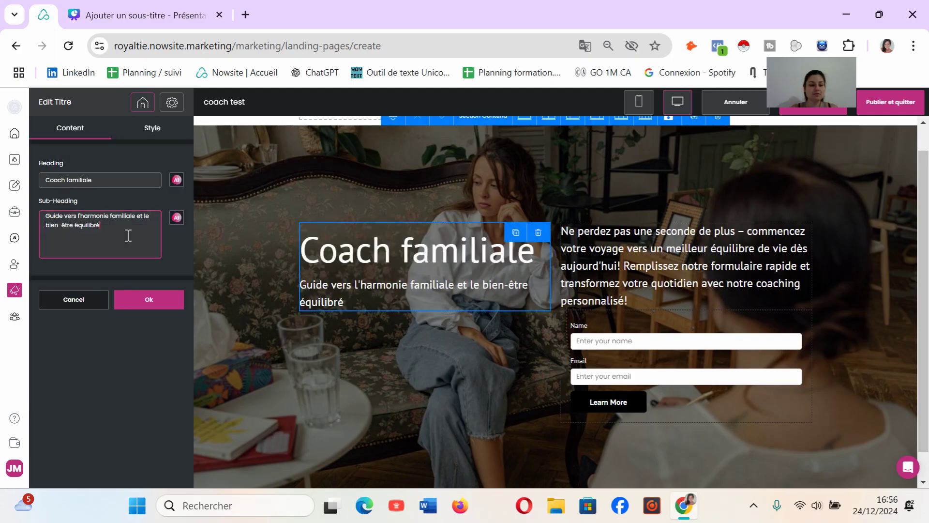
type("cxwcwxc")
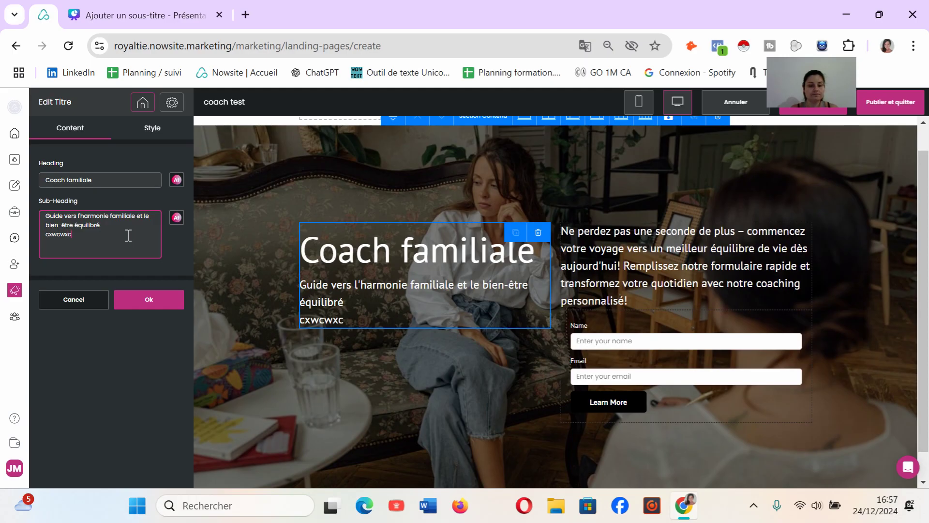
key("BackSpace")
key("BackSpace")
key("BackSpace")
key("BackSpace")
key("BackSpace")
key("BackSpace")
key("BackSpace")
key("BackSpace")
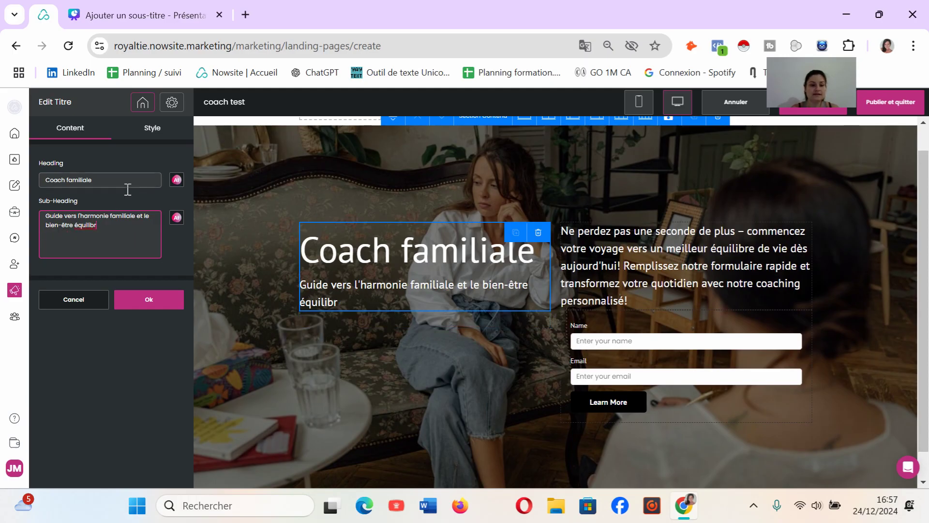
Set the heading's font family to Source Sans Pro and its font weight to Bold.
left_click(166, 130)
left_click(93, 213)
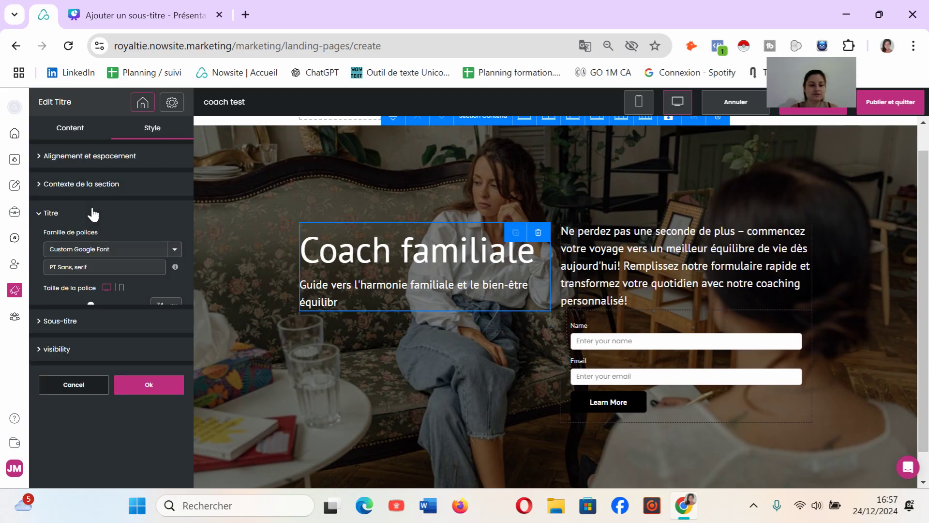
left_click(108, 254)
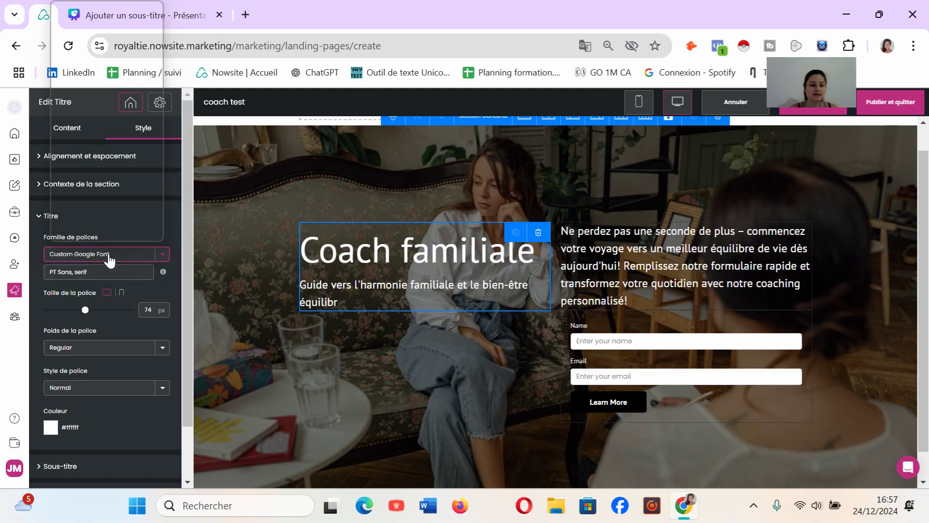
left_click(96, 195)
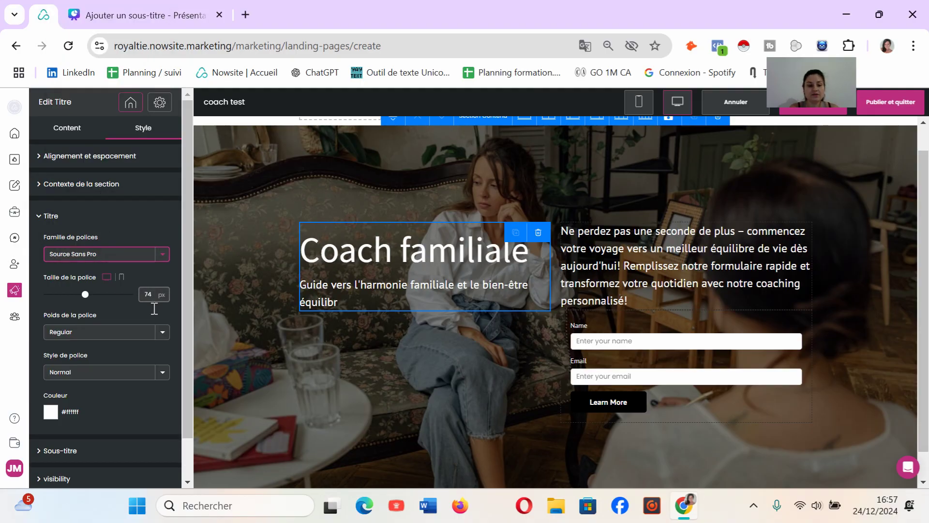
left_click(139, 332)
left_click(109, 354)
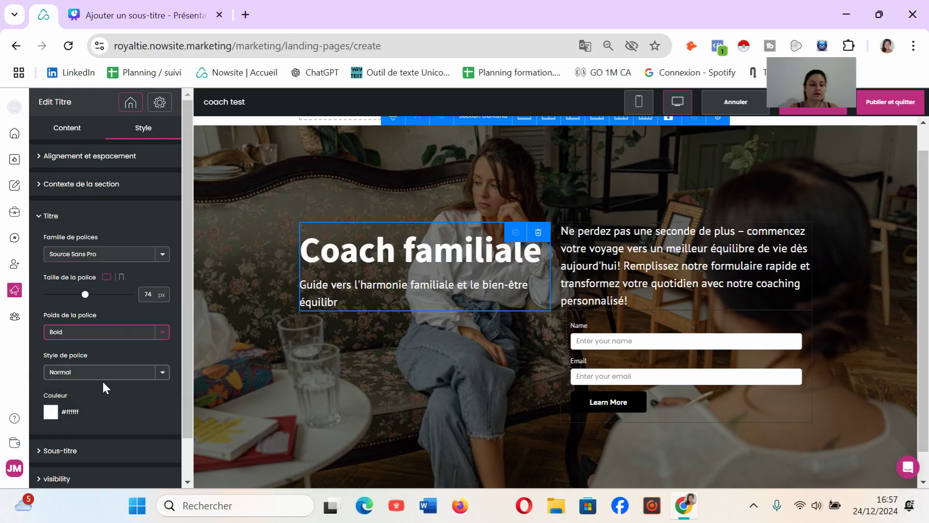
Set the Coach familiale heading's colour to dark red #682424 and apply the heading changes.
left_click(53, 413)
left_click(135, 389)
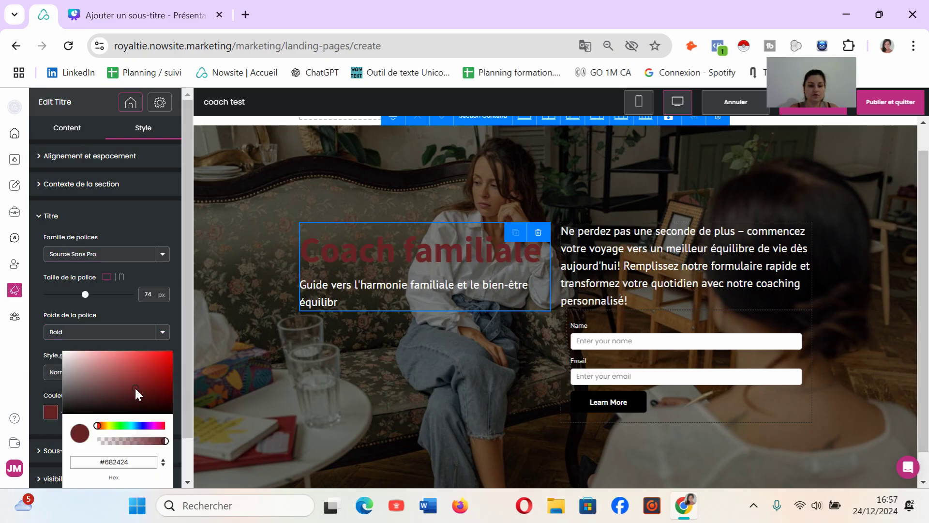
left_click(359, 359)
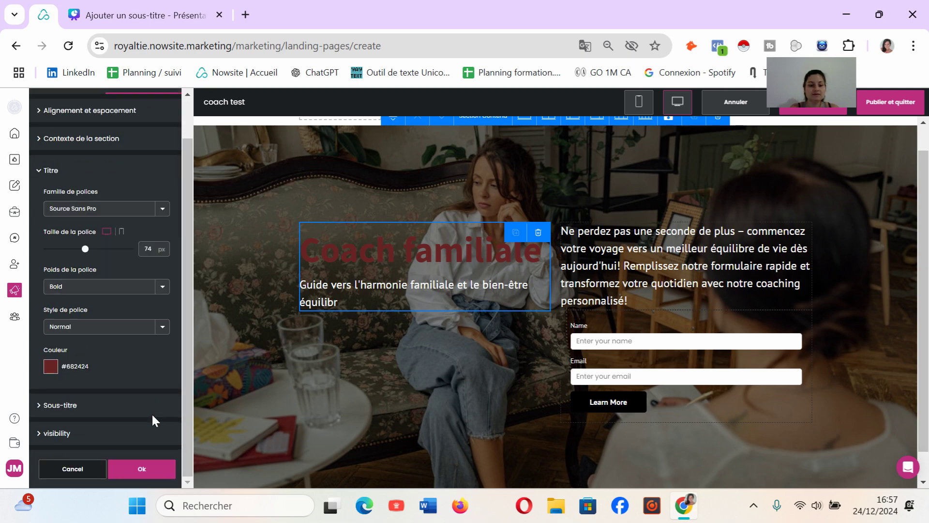
left_click(170, 468)
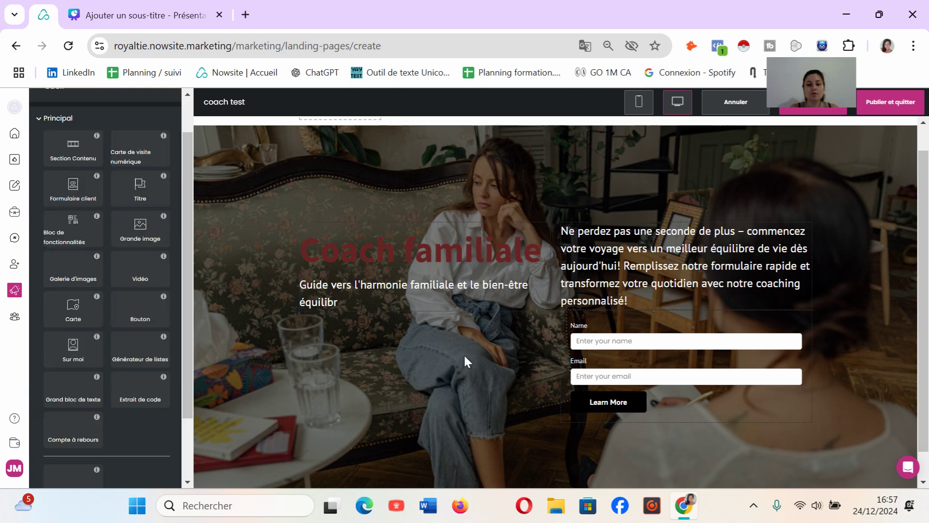
Examine the content and style settings available for the client form in the hero section.
left_click(643, 342)
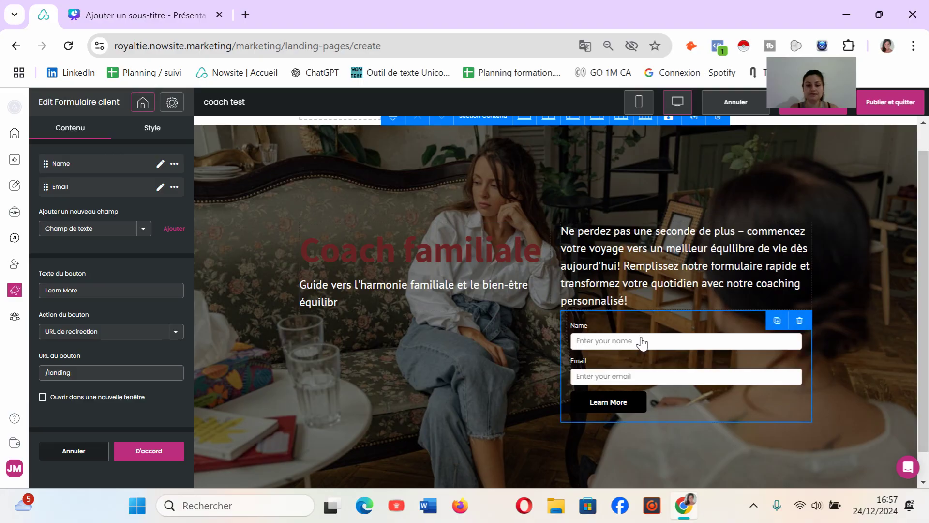
left_click(167, 133)
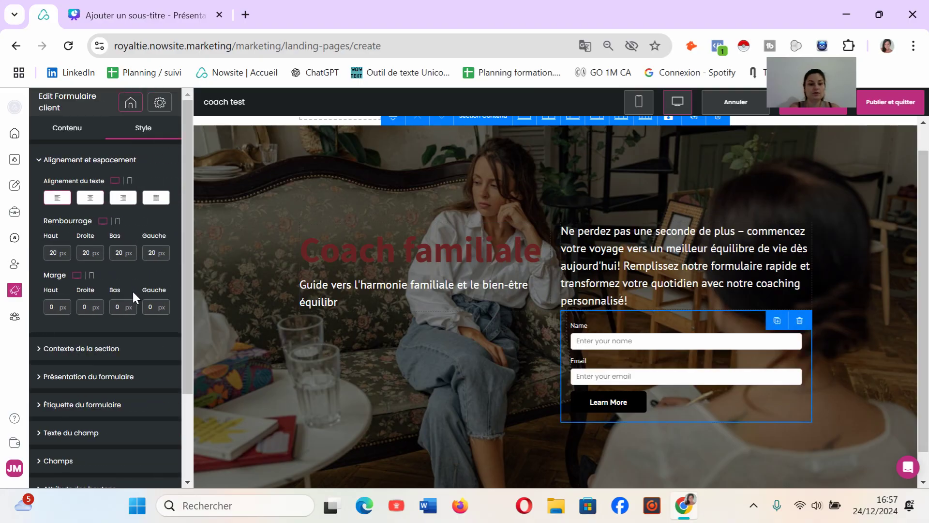
scroll(132, 289, "down", 2)
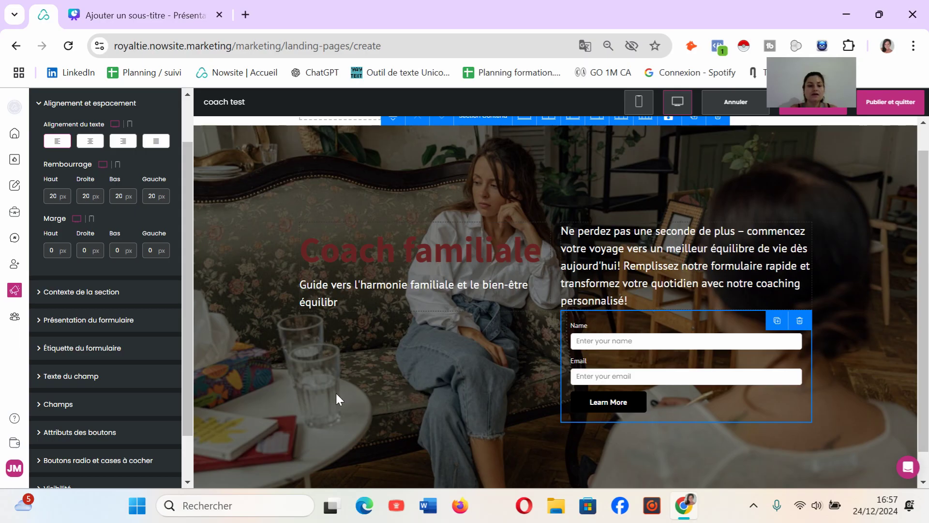
scroll(174, 421, "down", 2)
left_click(318, 409)
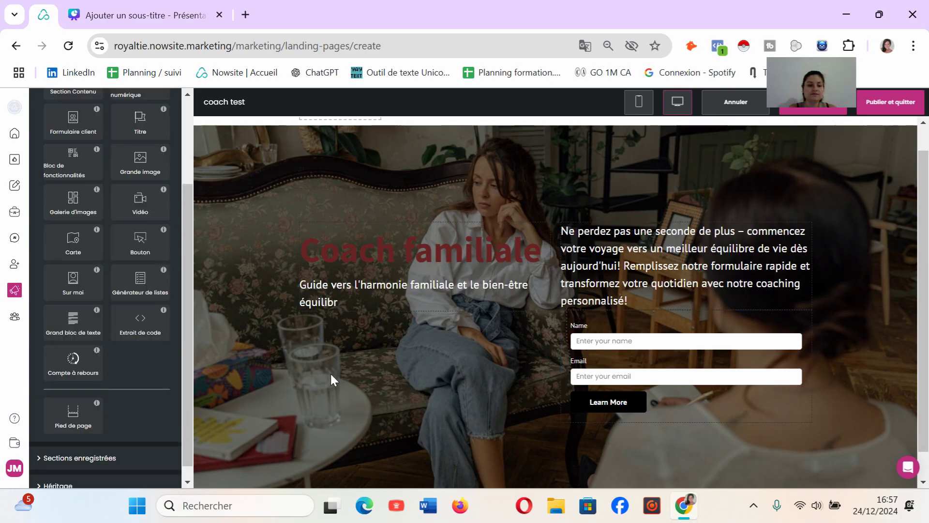
Publish the site and replace the hero section's background with the AI-search photo of two people talking in wooden chairs by a window.
left_click(812, 112)
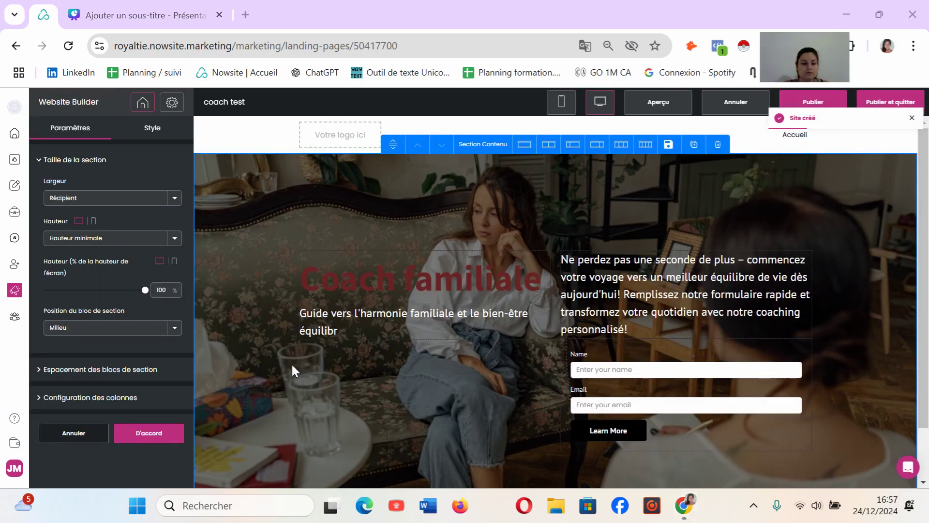
left_click(161, 129)
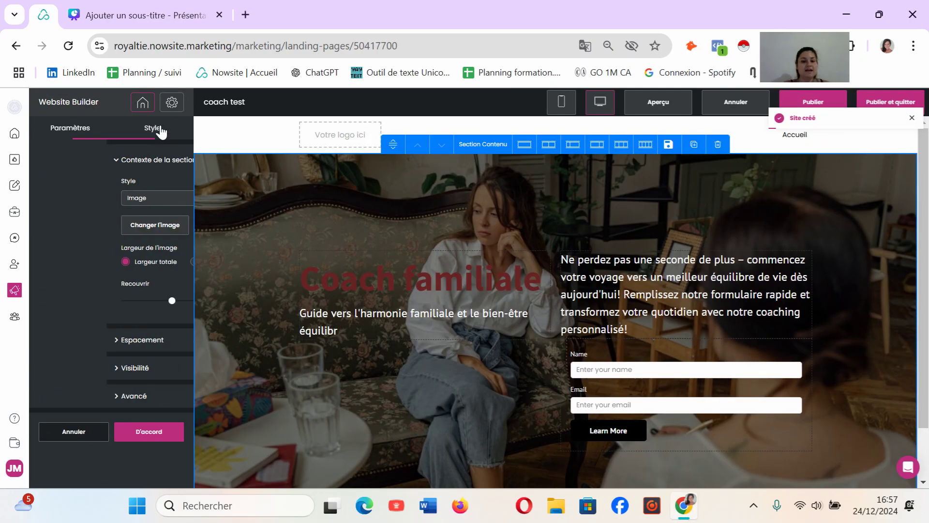
left_click(77, 231)
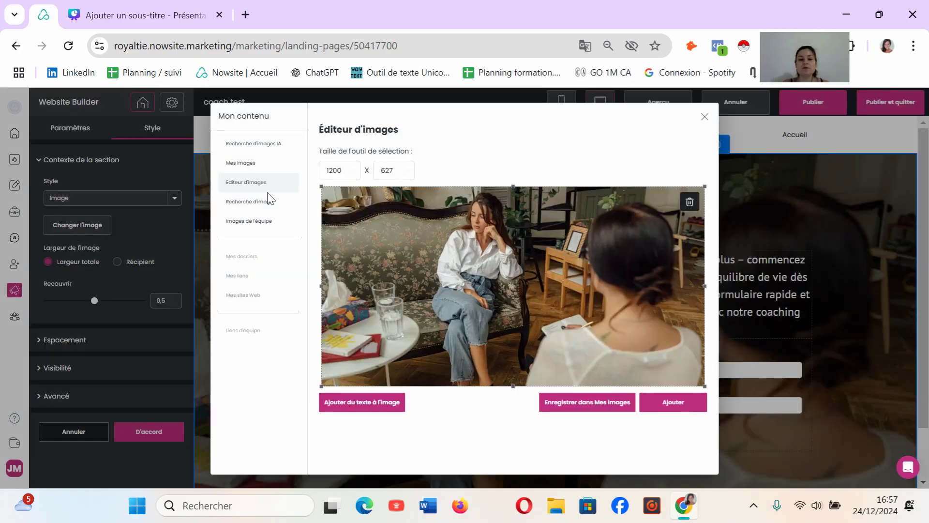
left_click(253, 144)
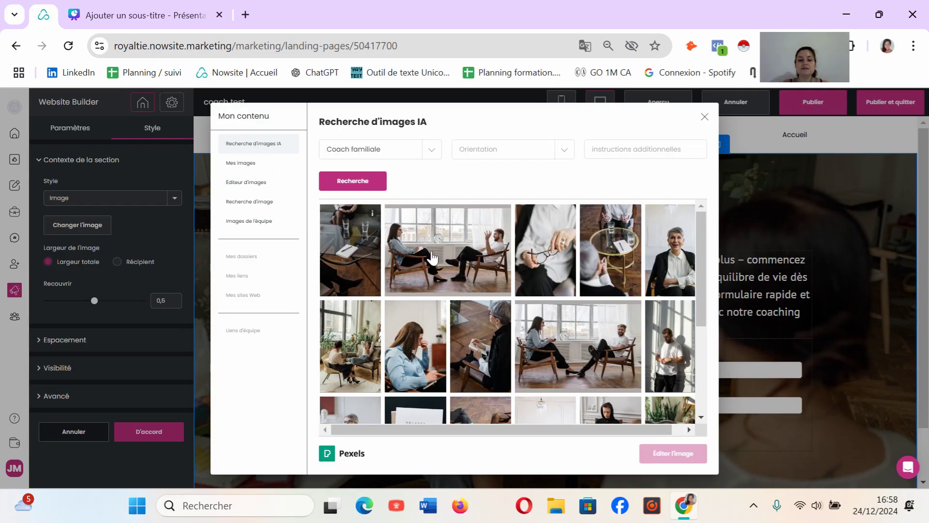
left_click(490, 227)
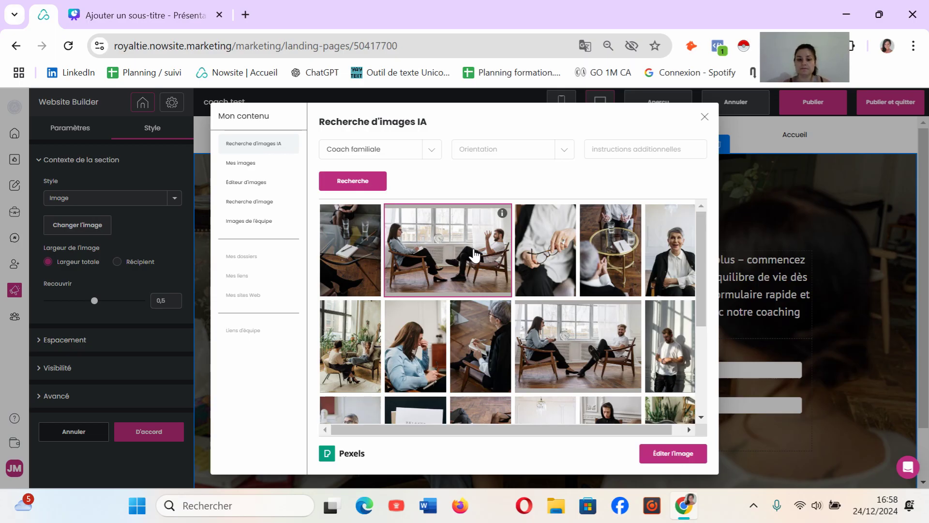
left_click(674, 453)
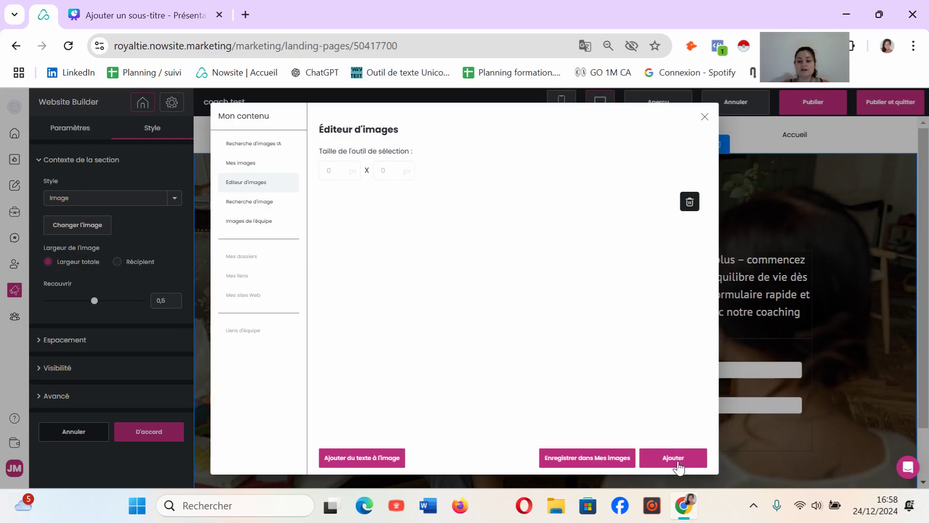
left_click(674, 459)
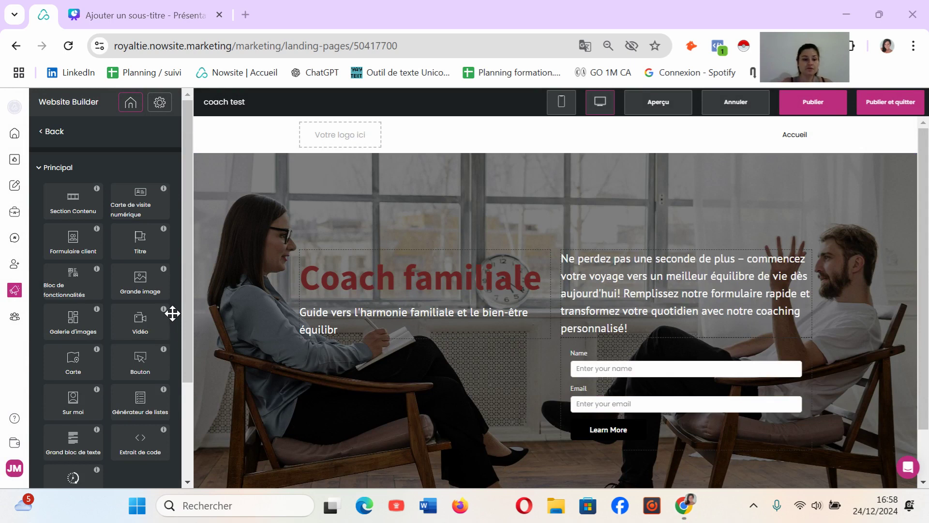
Try out a video block, a button block and a large text block below the hero section, cancelling each one.
left_click_drag(154, 324, 435, 482)
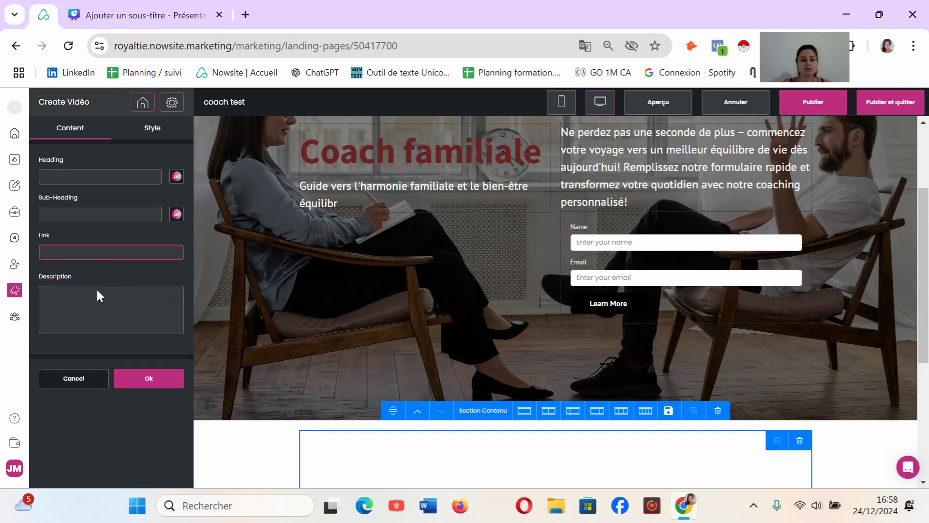
left_click(80, 386)
left_click(80, 388)
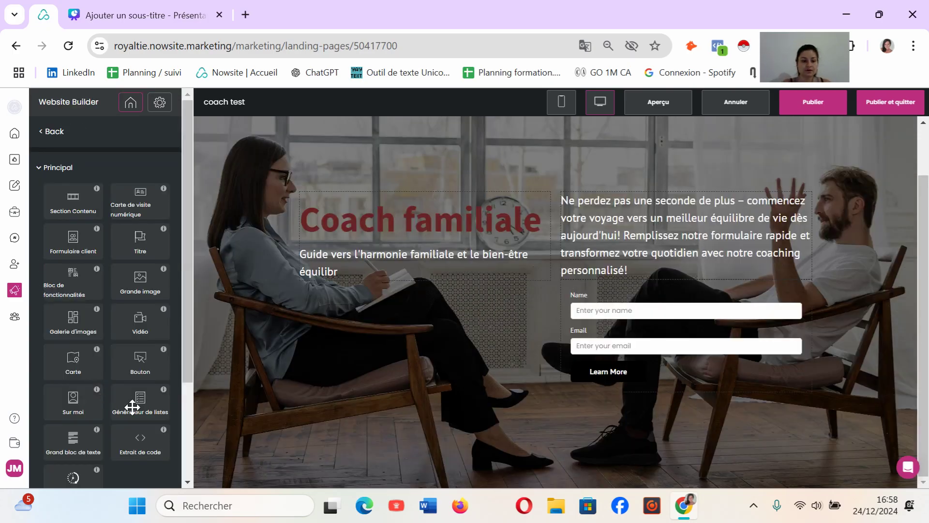
left_click_drag(142, 375, 448, 491)
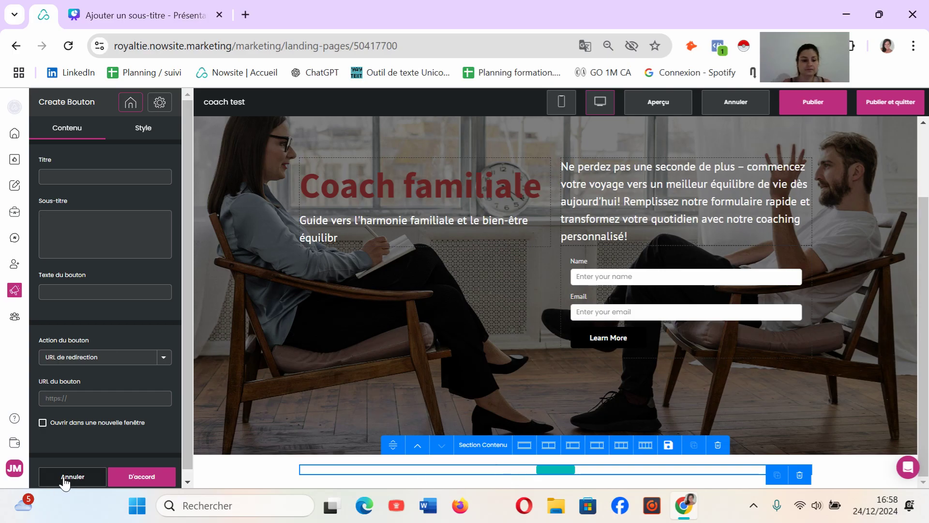
left_click(72, 477)
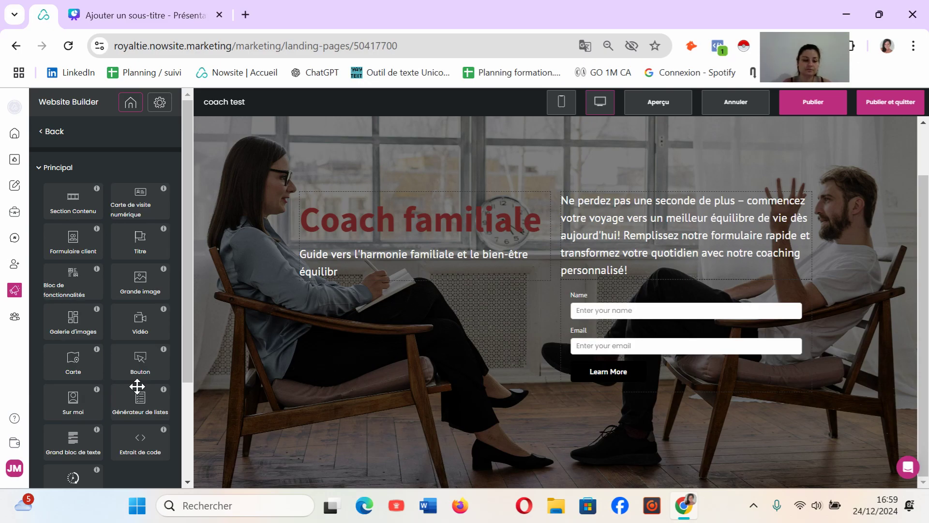
left_click_drag(79, 445, 342, 477)
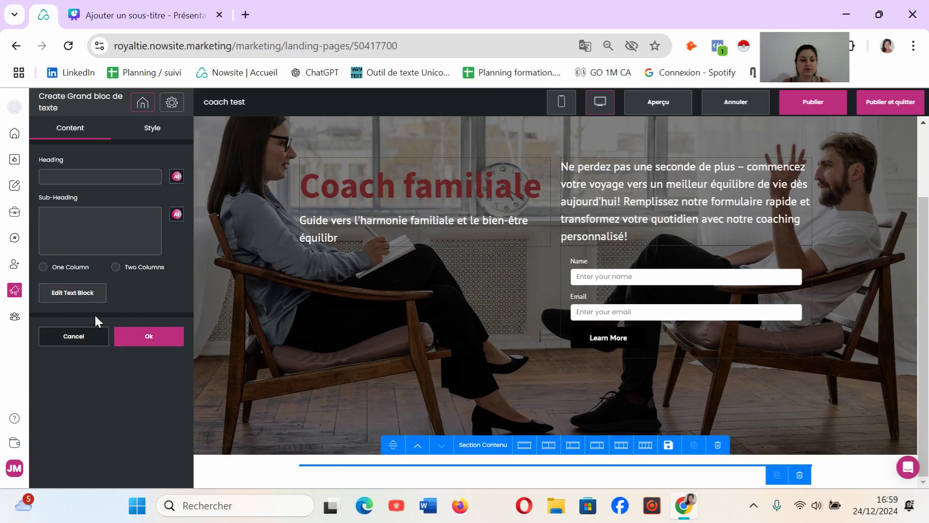
left_click(68, 340)
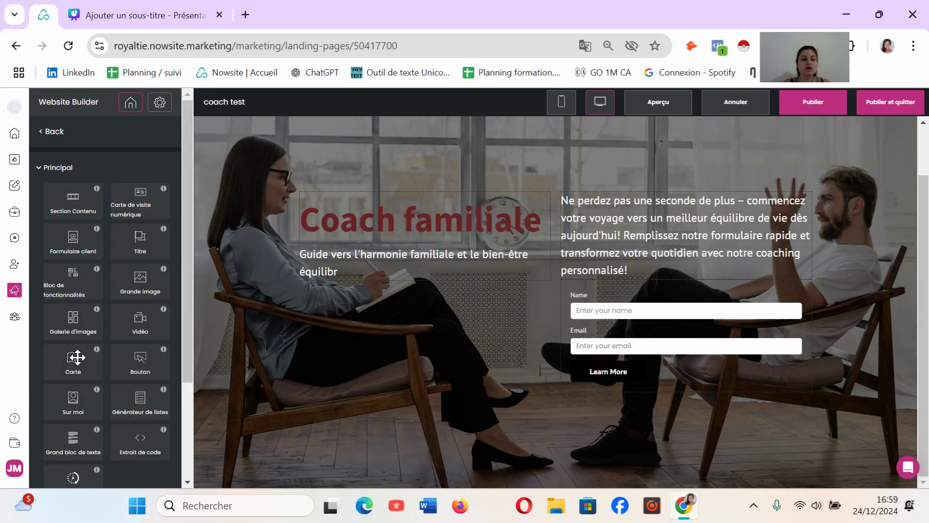
Add a map block below the hero section with its address set to Paris, France.
left_click_drag(76, 365, 333, 482)
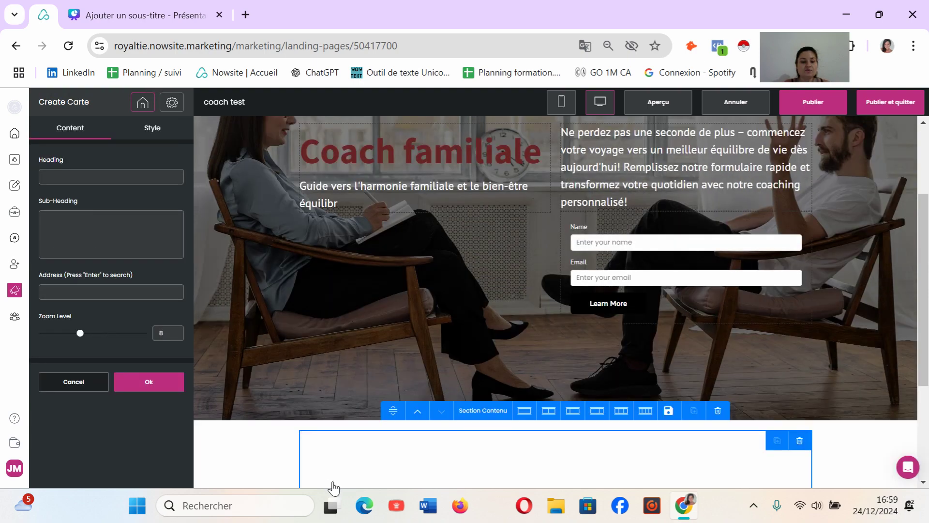
left_click(88, 296)
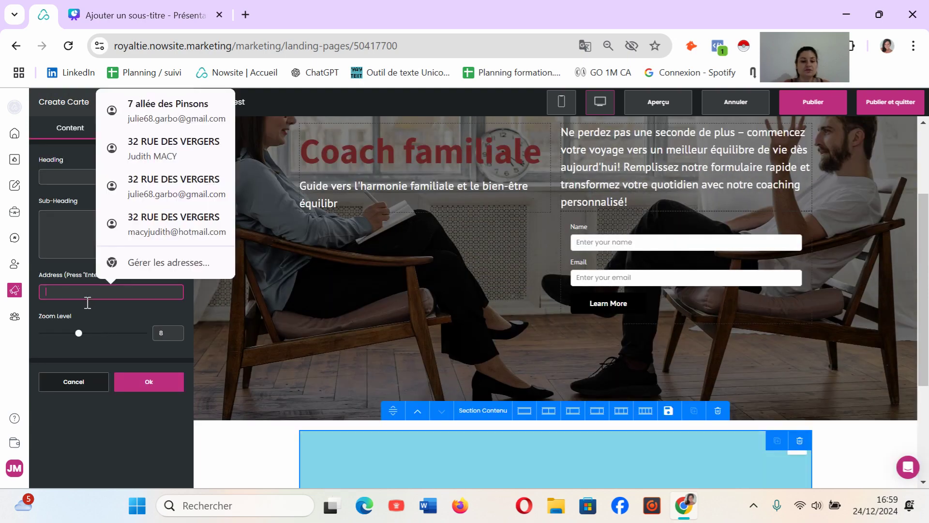
type("par")
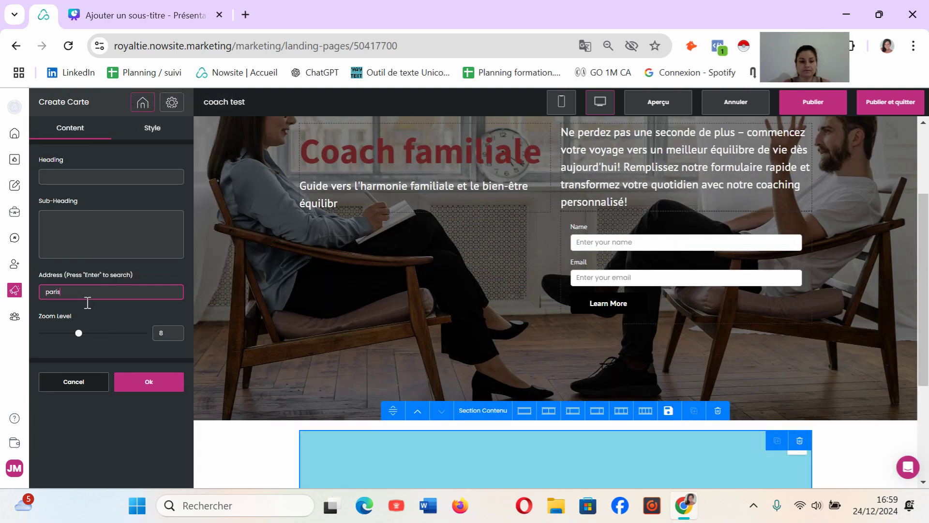
type("is")
key("Return")
left_click(120, 310)
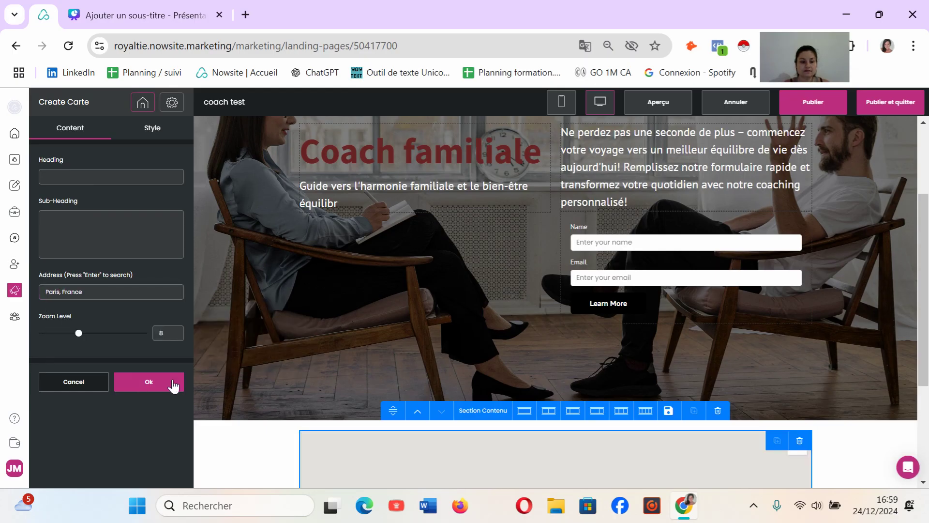
left_click(173, 385)
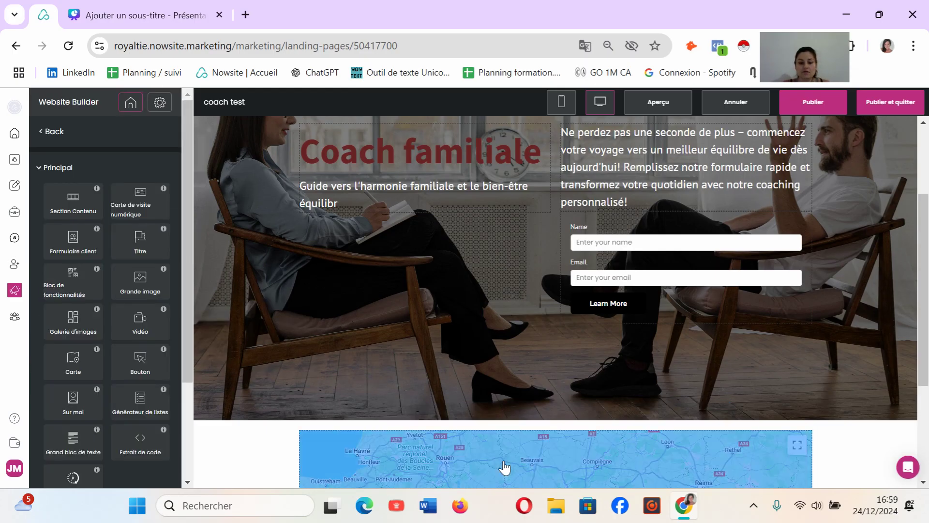
Change the map's section to a layout of two equal columns and confirm the section settings.
left_click(504, 468)
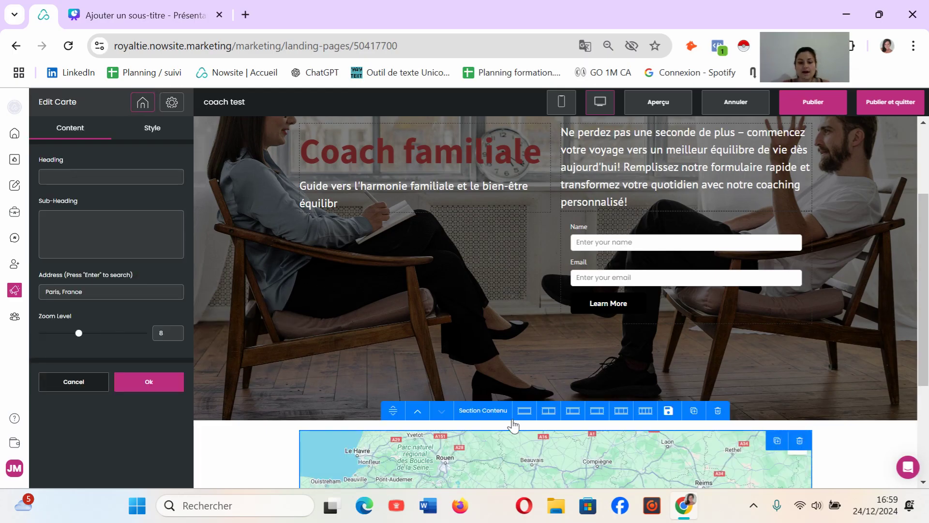
left_click(549, 410)
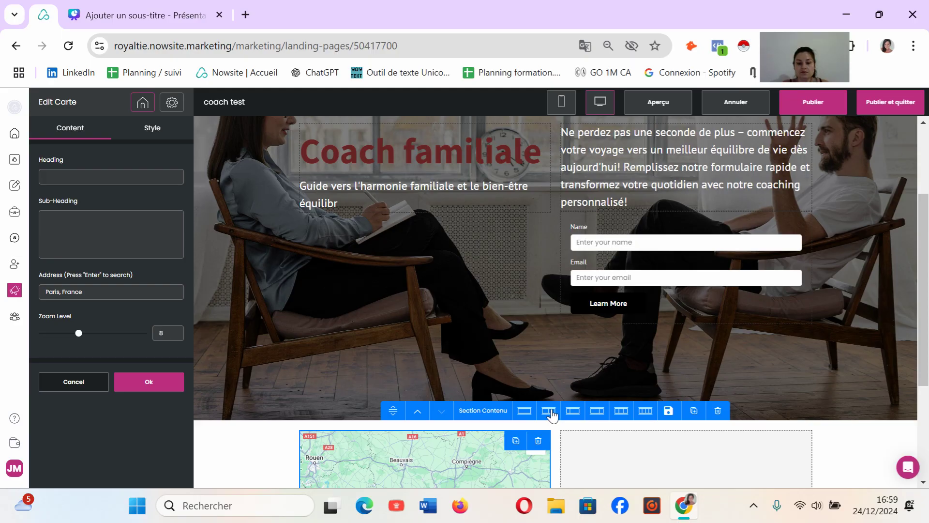
left_click(143, 392)
scroll(434, 394, "down", 3)
left_click(642, 414)
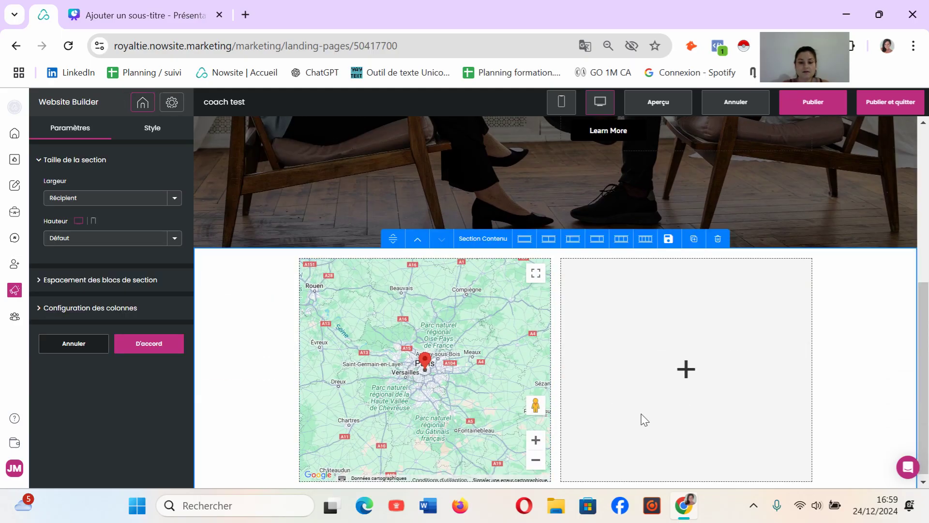
left_click(151, 344)
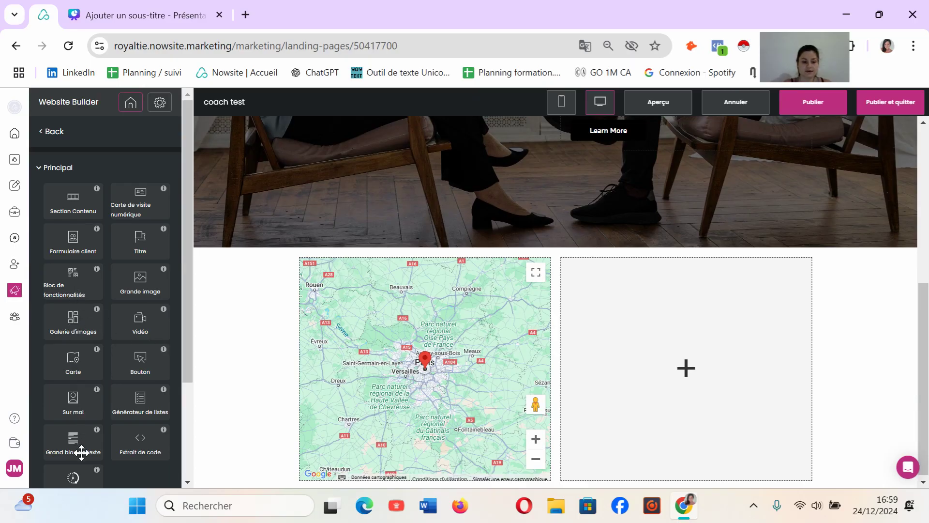
Try adding a large text block with the sub-heading "cwcsdf" in the empty column beside the map, and cancel it.
left_click_drag(82, 452, 671, 360)
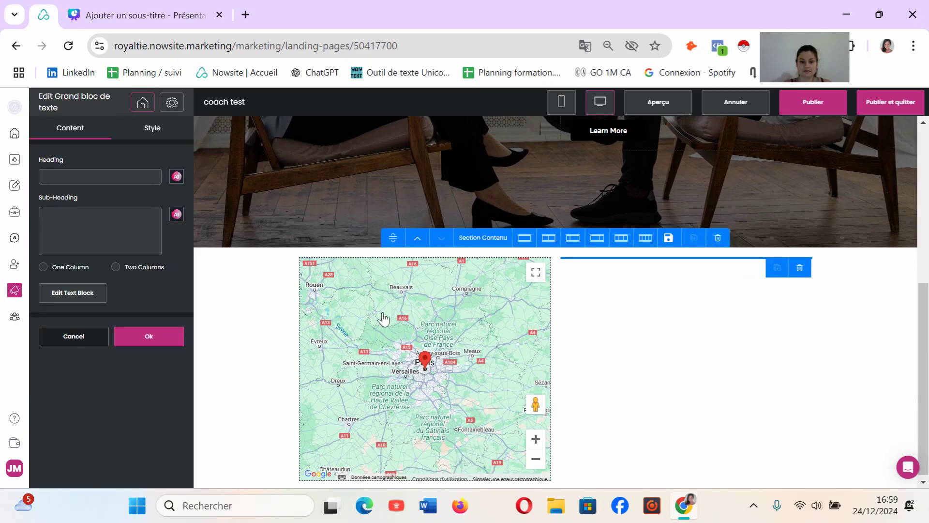
left_click(84, 229)
type("cwcsdf")
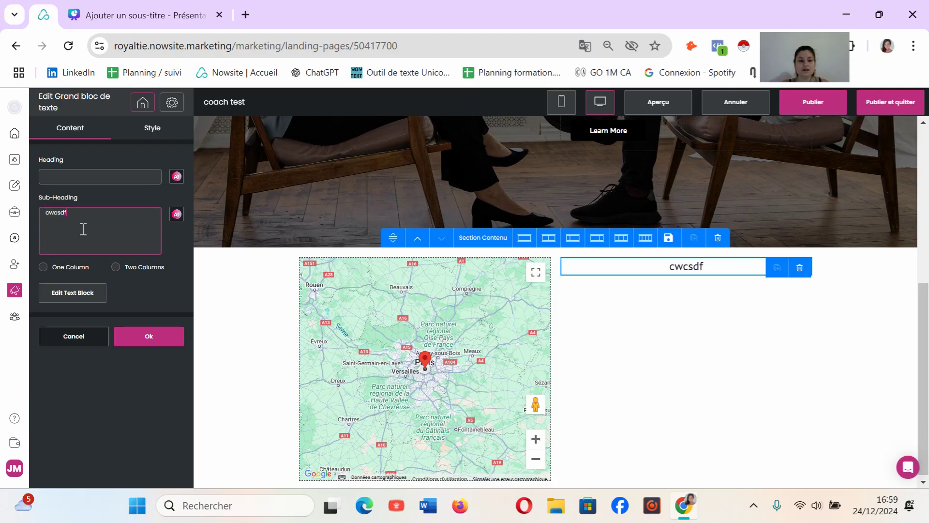
left_click(163, 336)
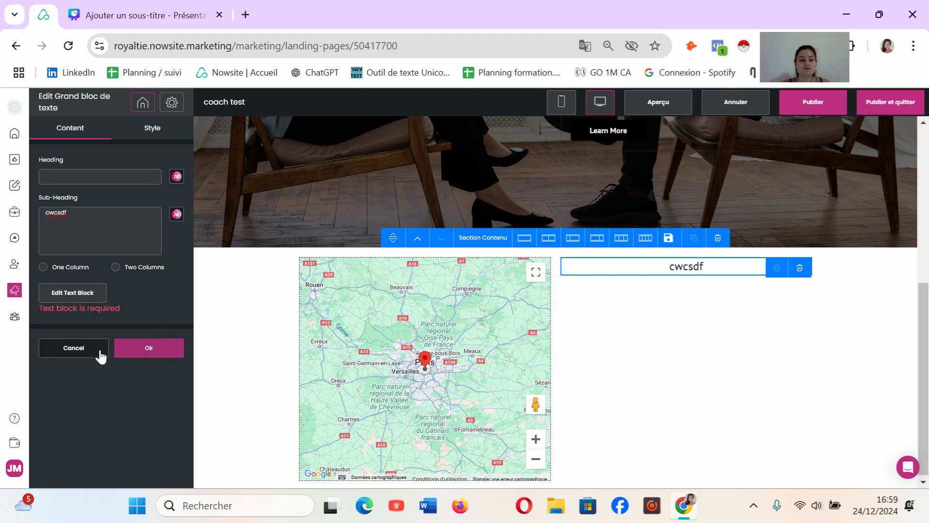
left_click(74, 348)
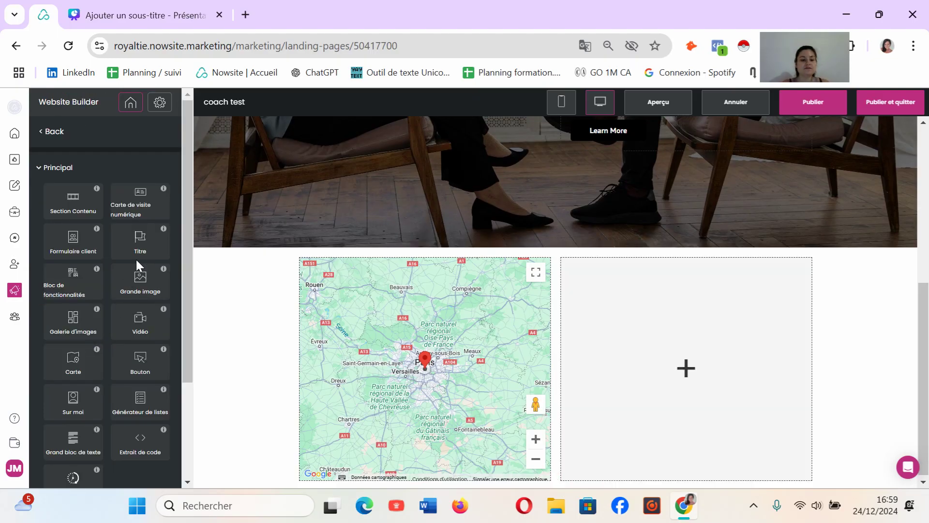
Add a title block with the heading "Me trouver" above the map, between the hero section and the two-column section.
left_click_drag(146, 247, 445, 244)
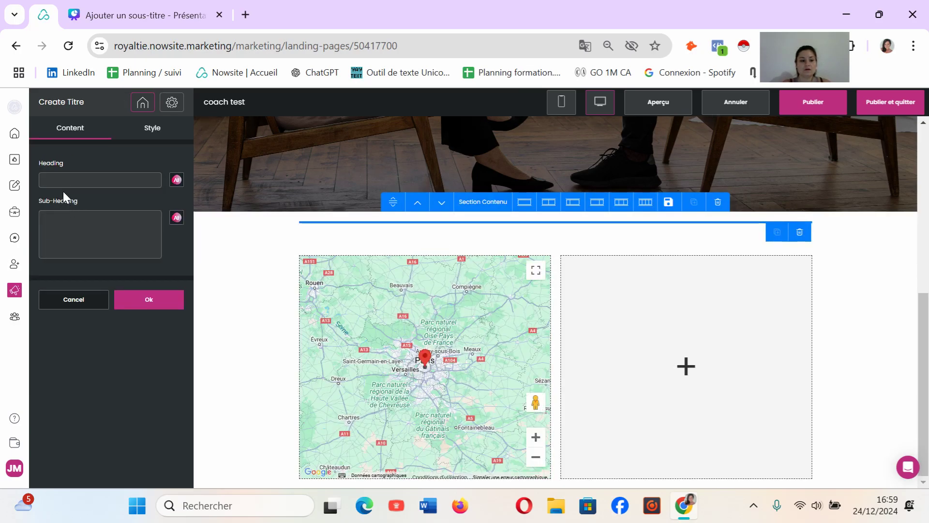
type("Me")
type("trouver")
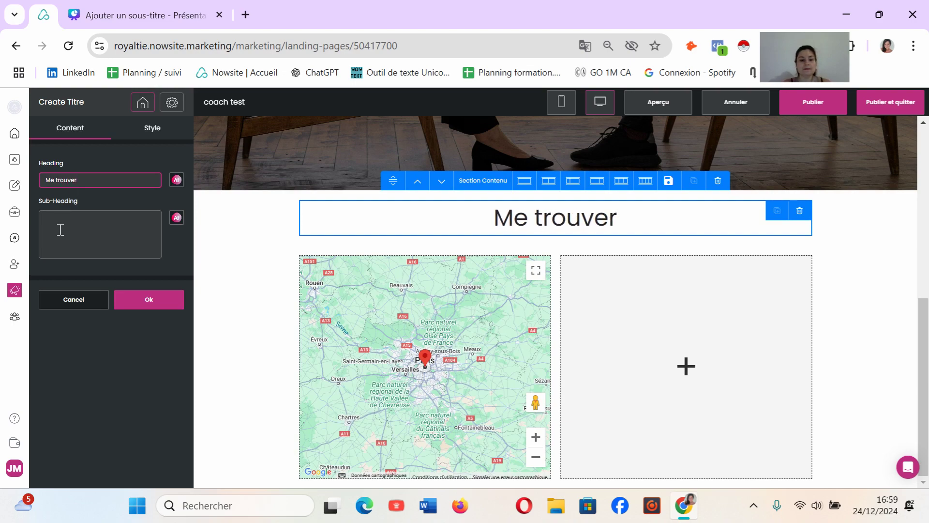
left_click(141, 303)
Review the page up to its header, publish the coach test website and exit the builder.
scroll(291, 305, "up", 4)
scroll(290, 301, "up", 3)
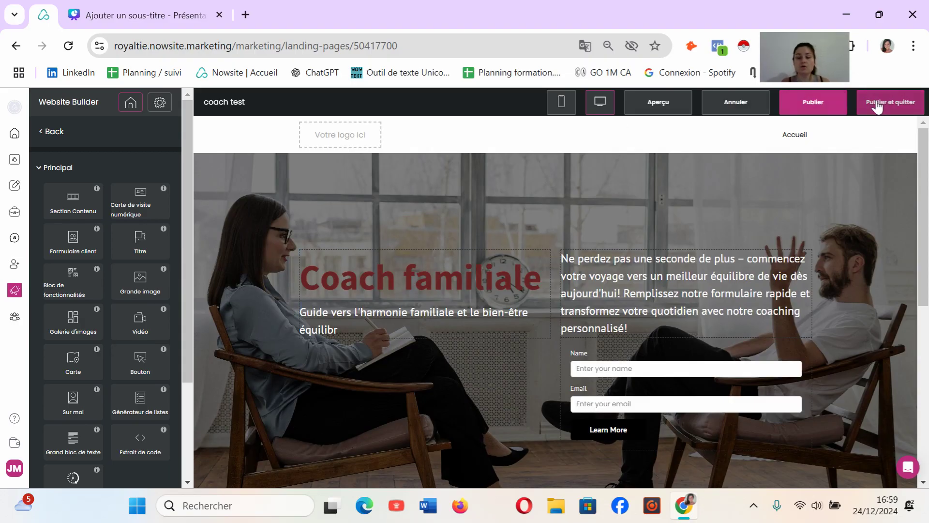
left_click(873, 101)
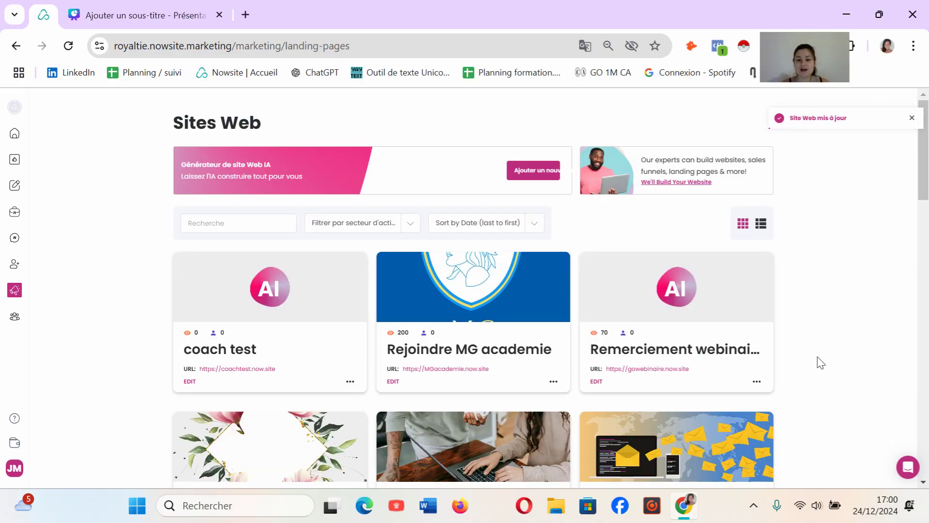
Look through the existing websites in the Sites Web list and return to the home dashboard.
scroll(818, 361, "down", 2)
scroll(409, 265, "down", 5)
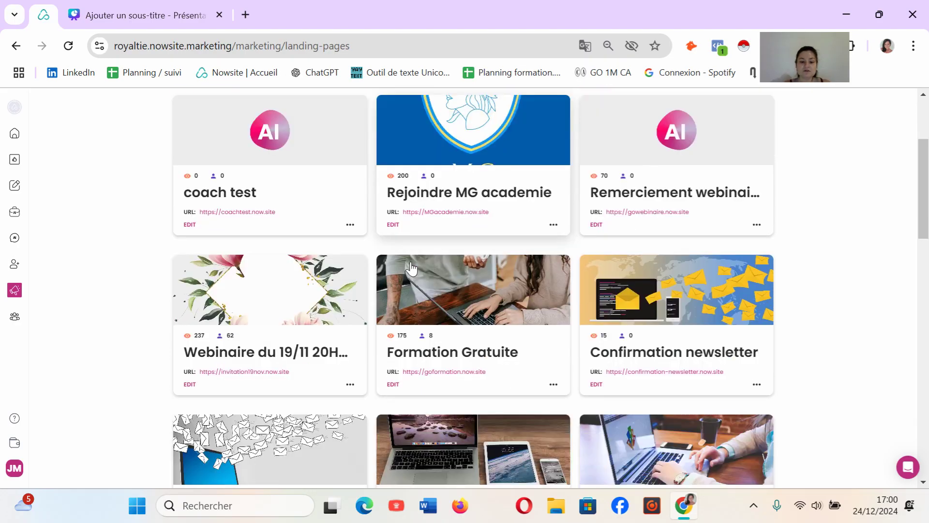
scroll(391, 387, "down", 5)
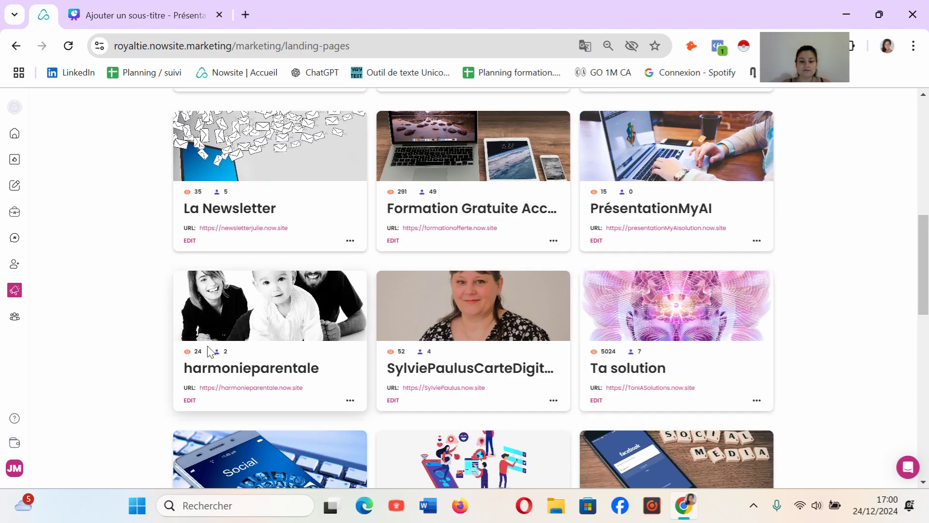
scroll(213, 353, "down", 5)
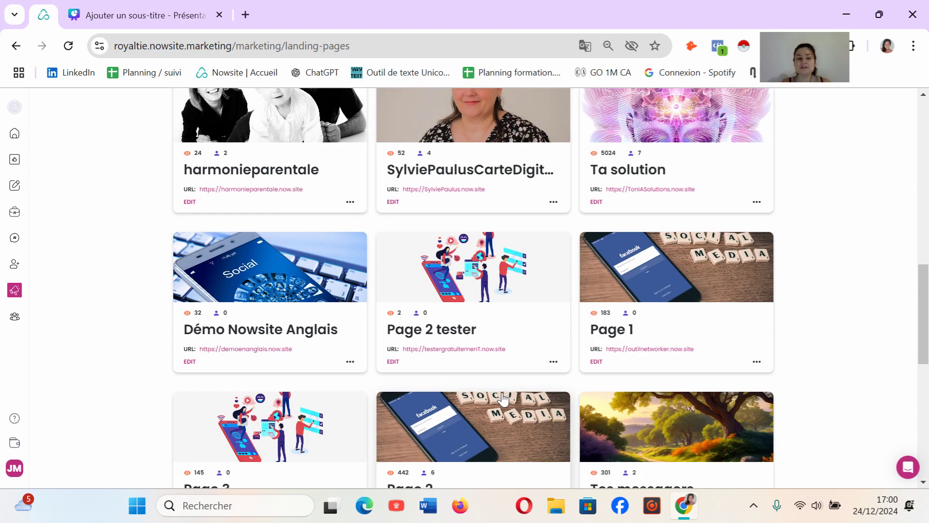
scroll(503, 398, "up", 15)
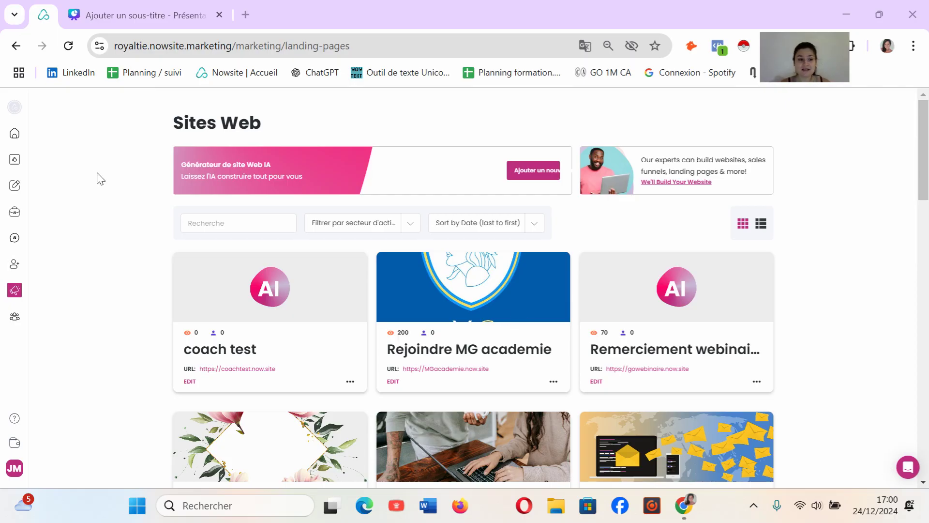
left_click(16, 134)
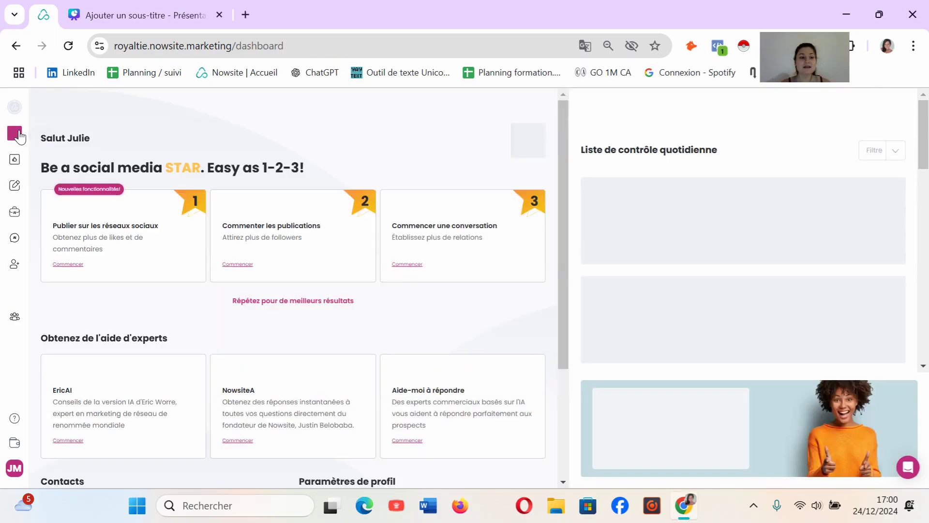